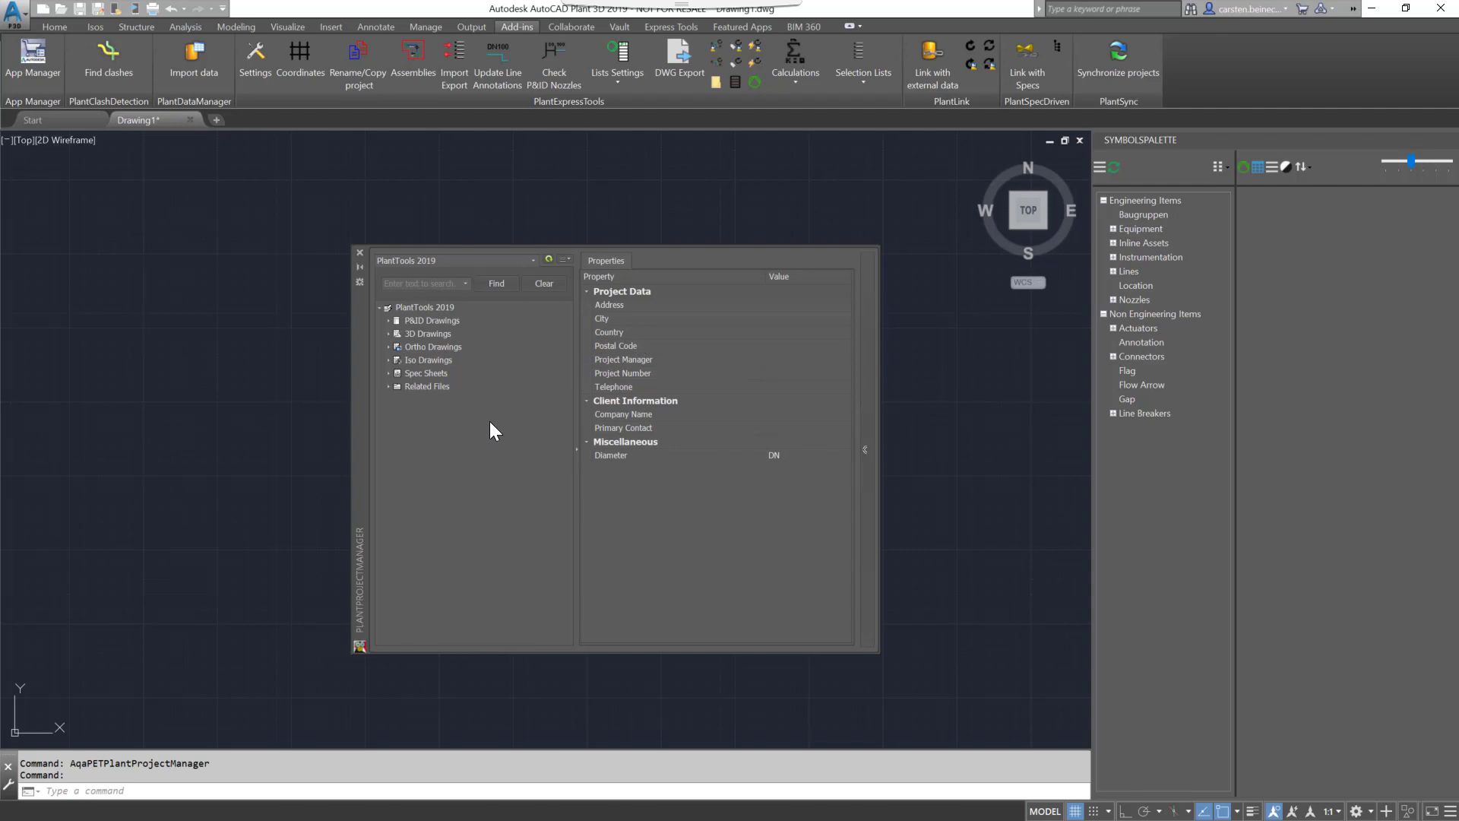
- Close and reopen the PlantProjectManager palette and select the PlantTools 2019 project
click(359, 253)
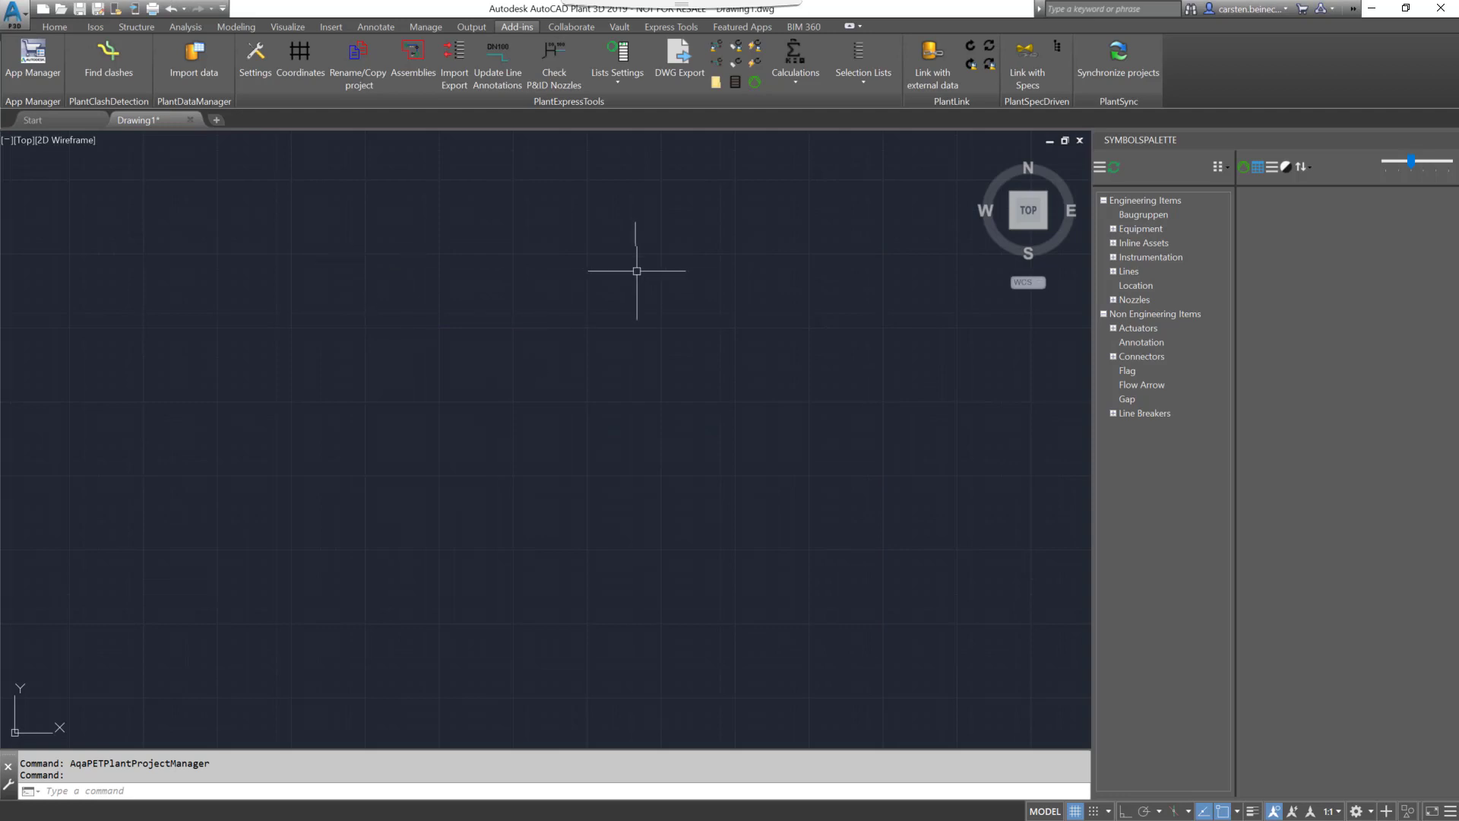
click(715, 80)
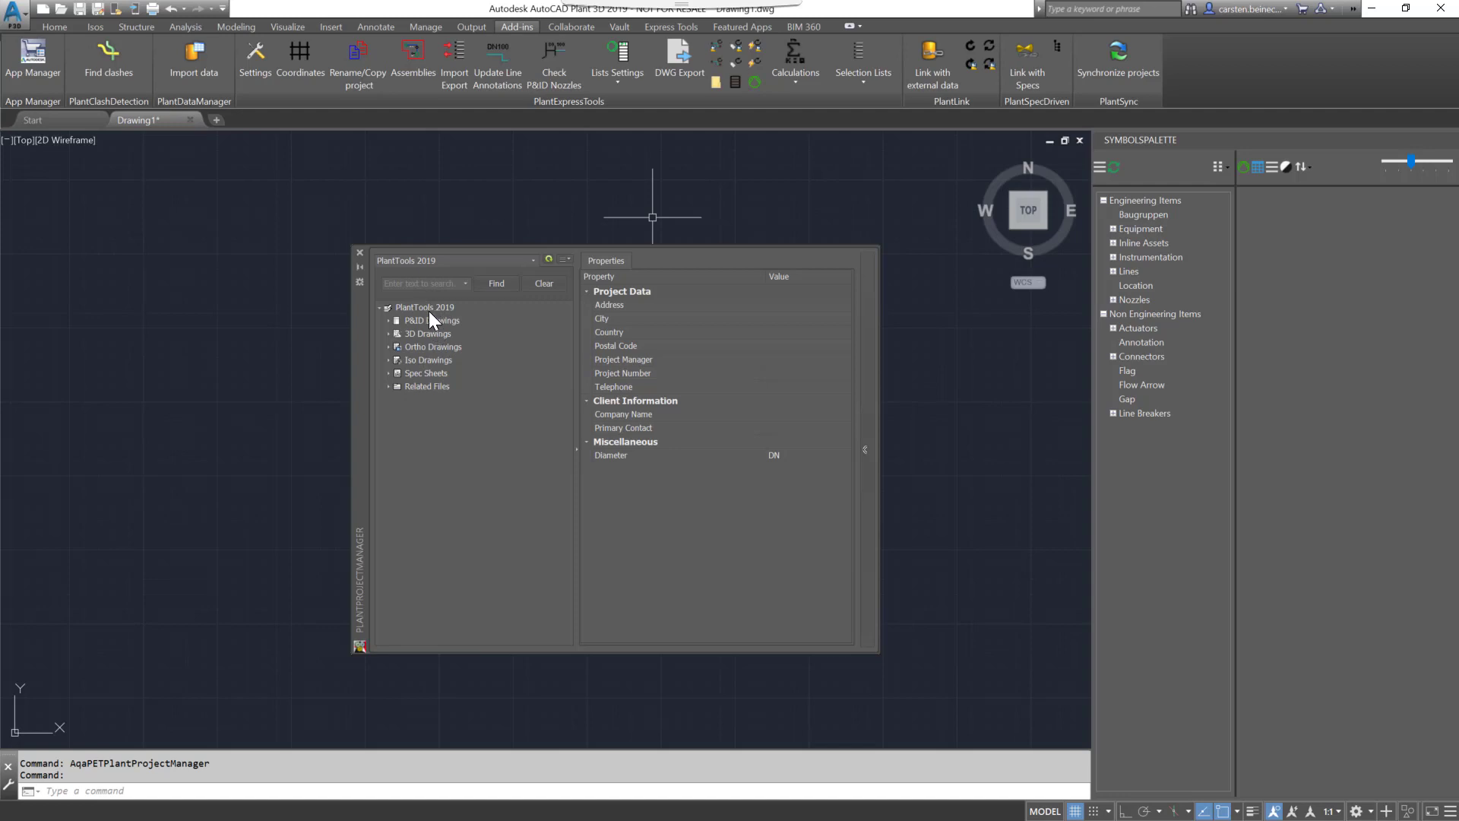
click(424, 308)
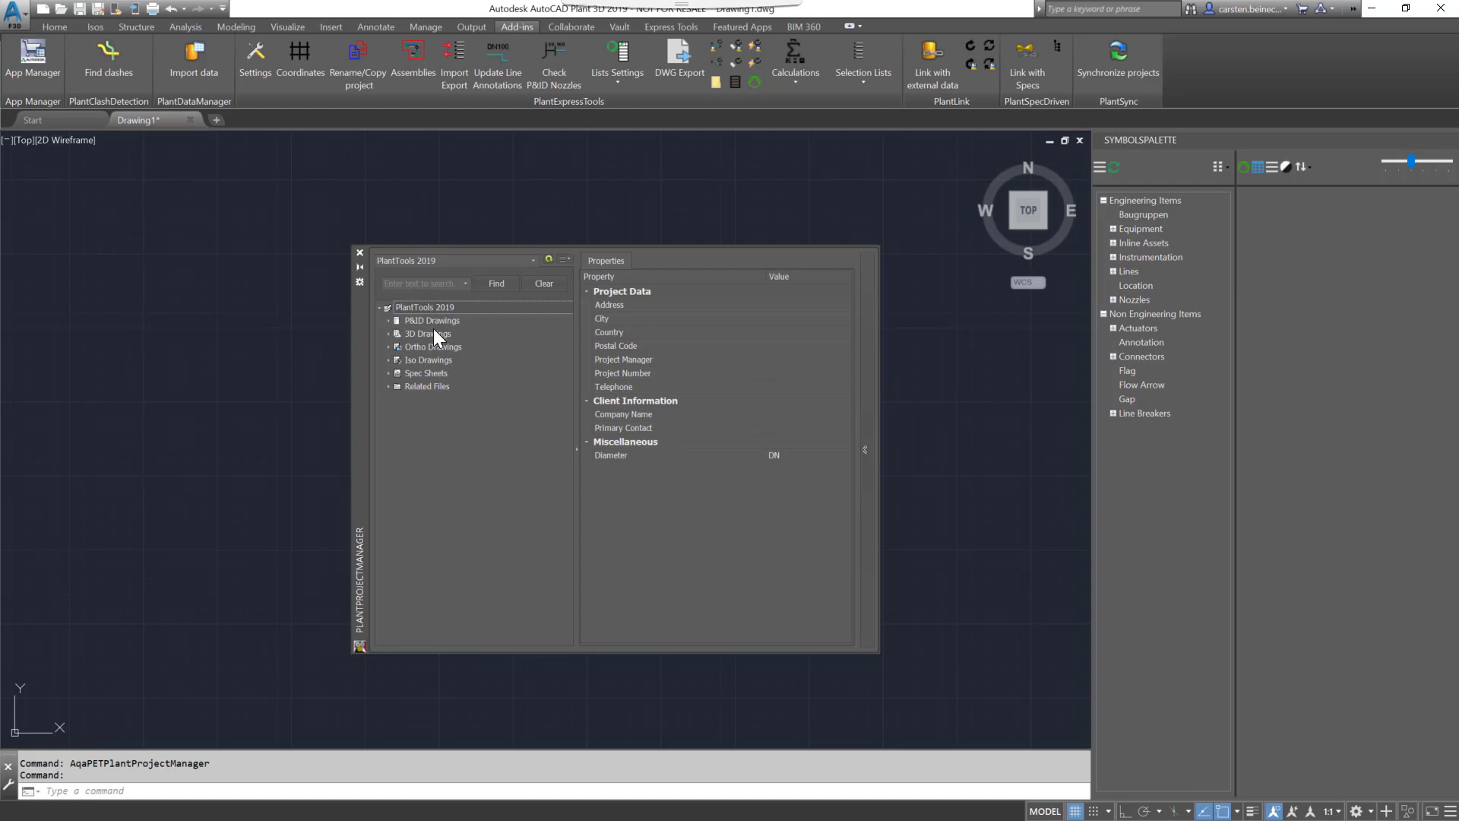
- Add a project manager category named PFDs in the categories settings, based on the P&ID Plant 3D category
click(564, 259)
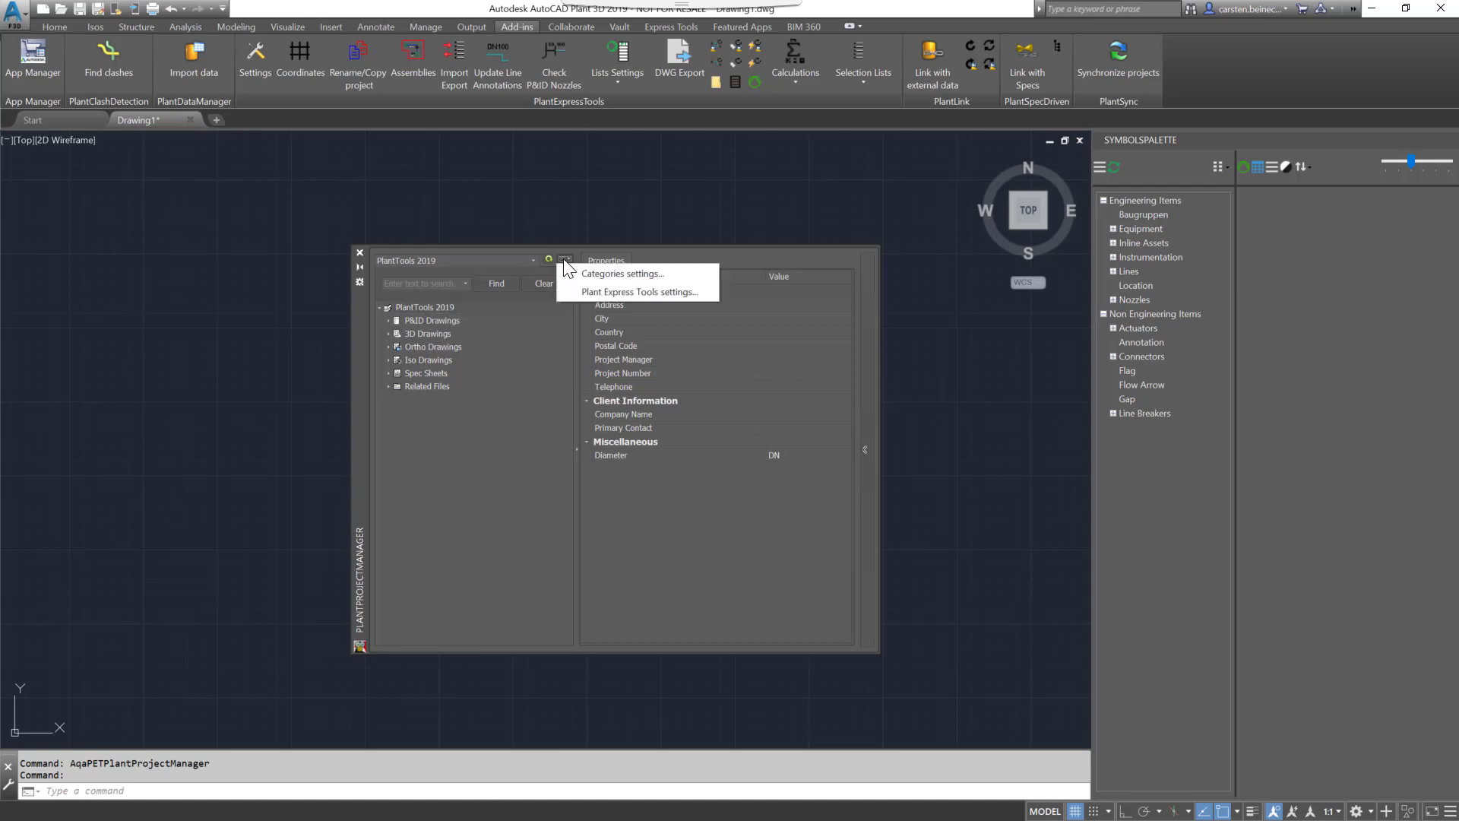
click(592, 274)
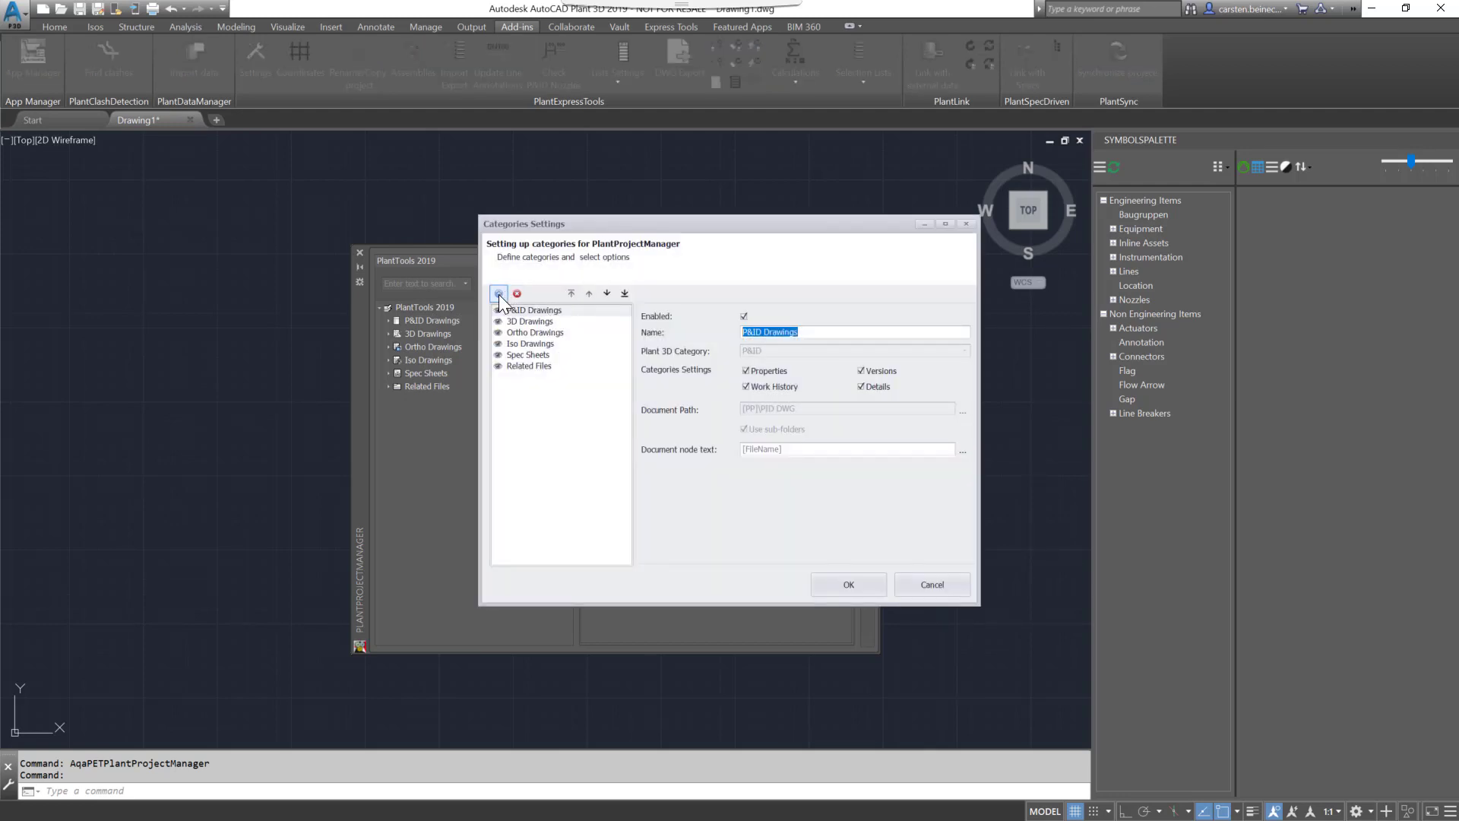
click(499, 294)
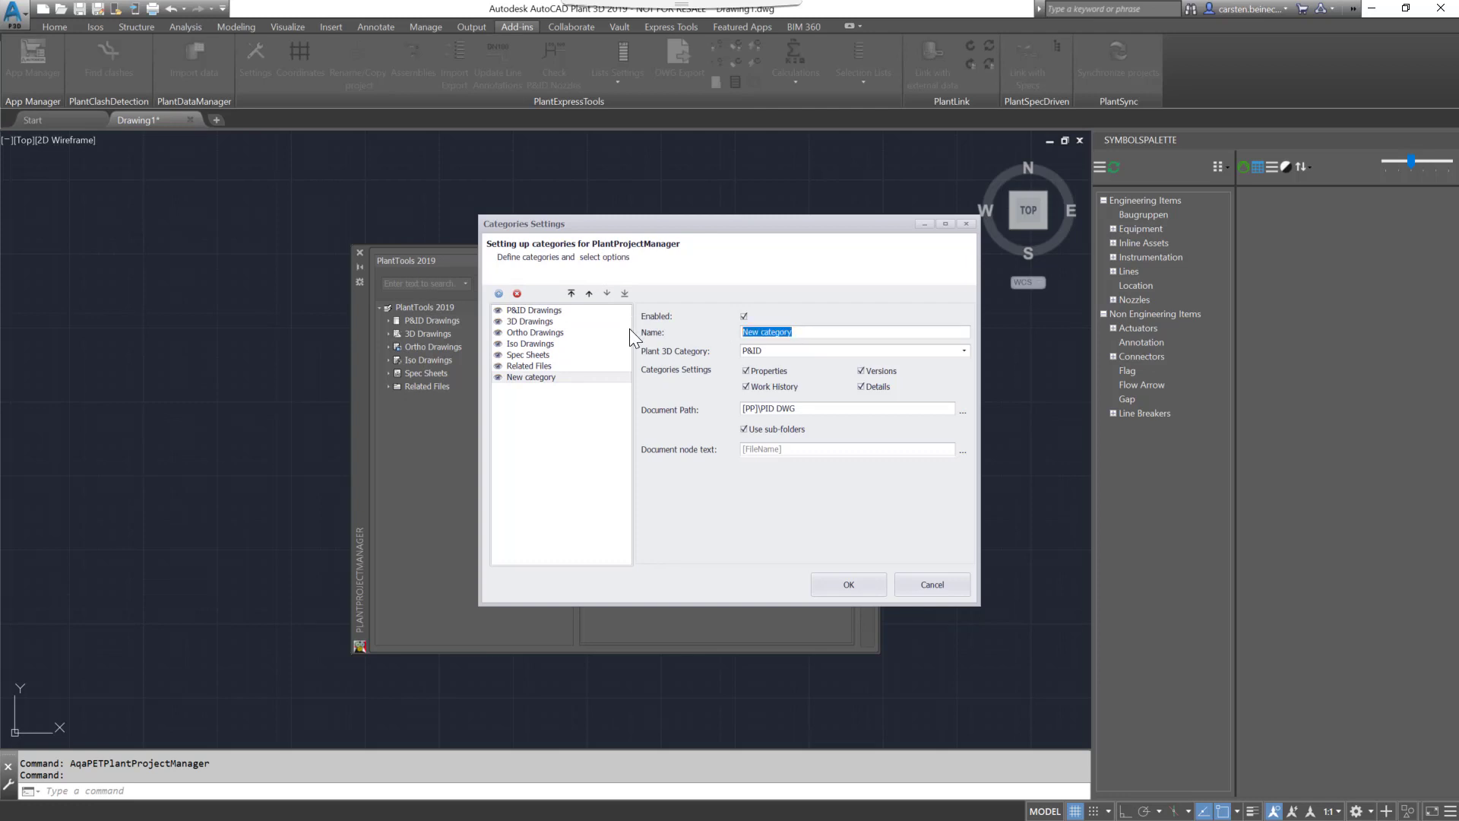
text(PFDs)
click(966, 350)
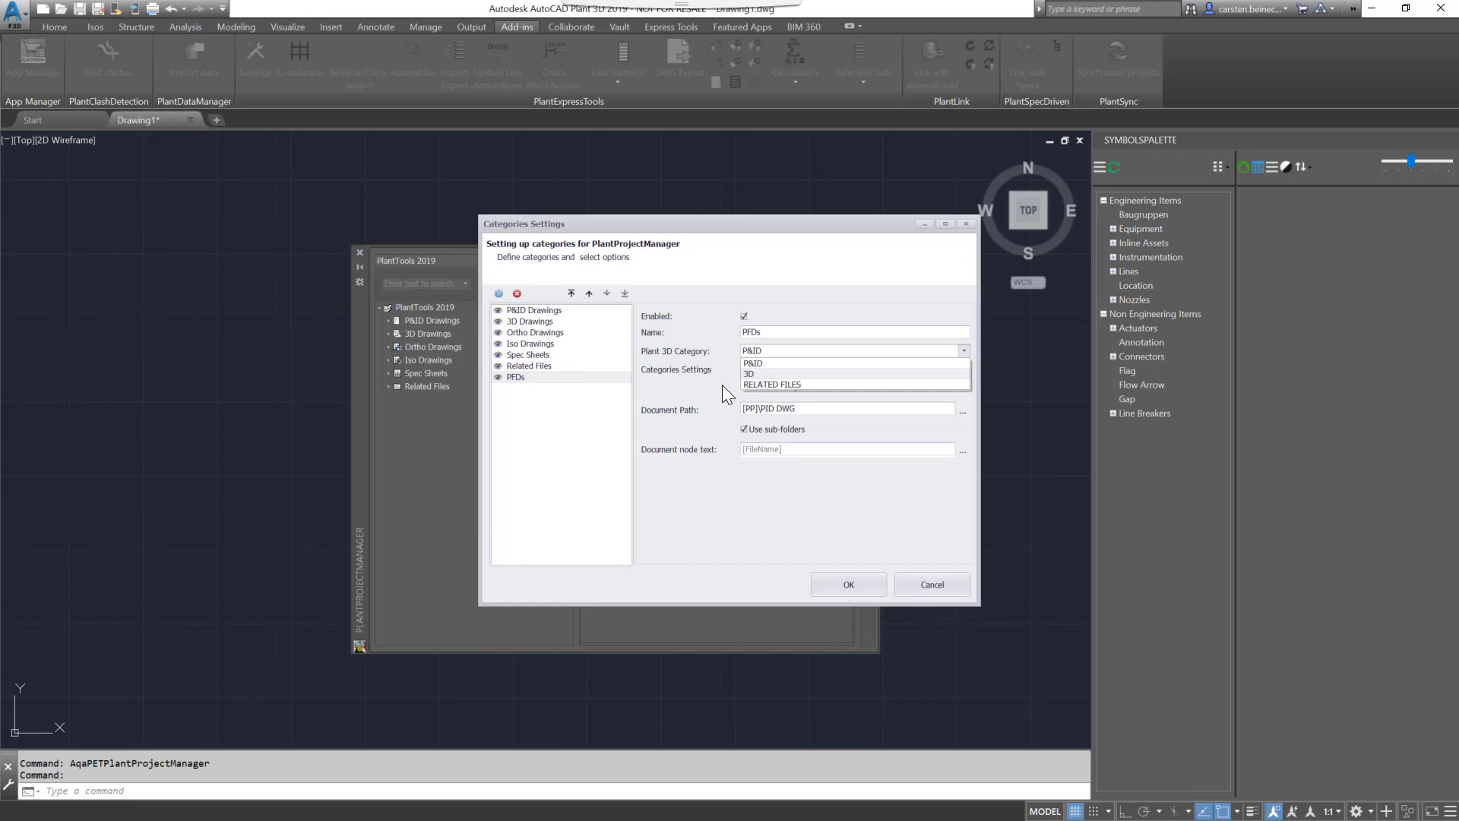
click(677, 389)
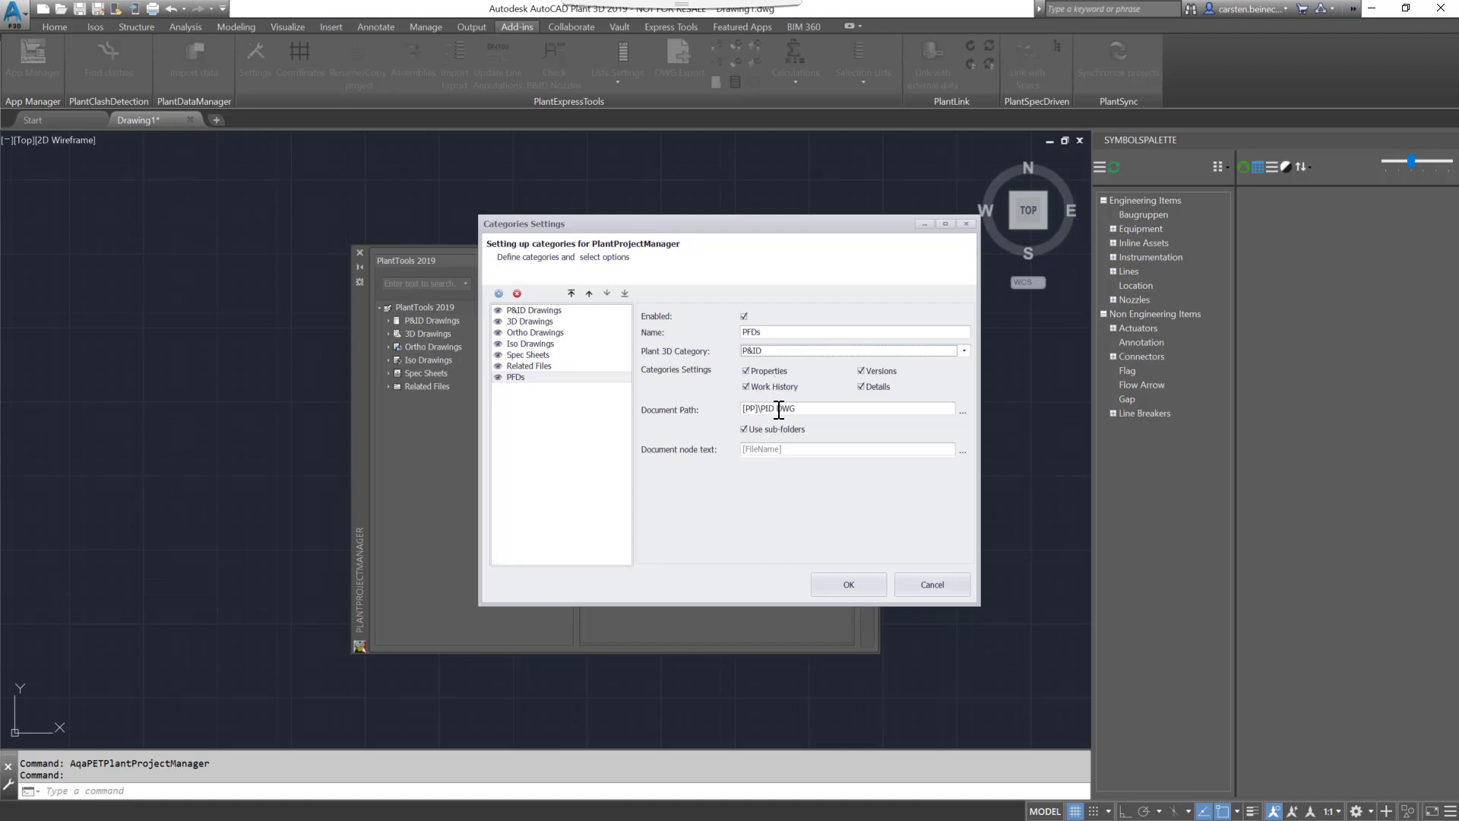
- Create a PFDs folder inside PlantTools 2019 as the category's document path and move the PFDs category to the top of the list
click(963, 411)
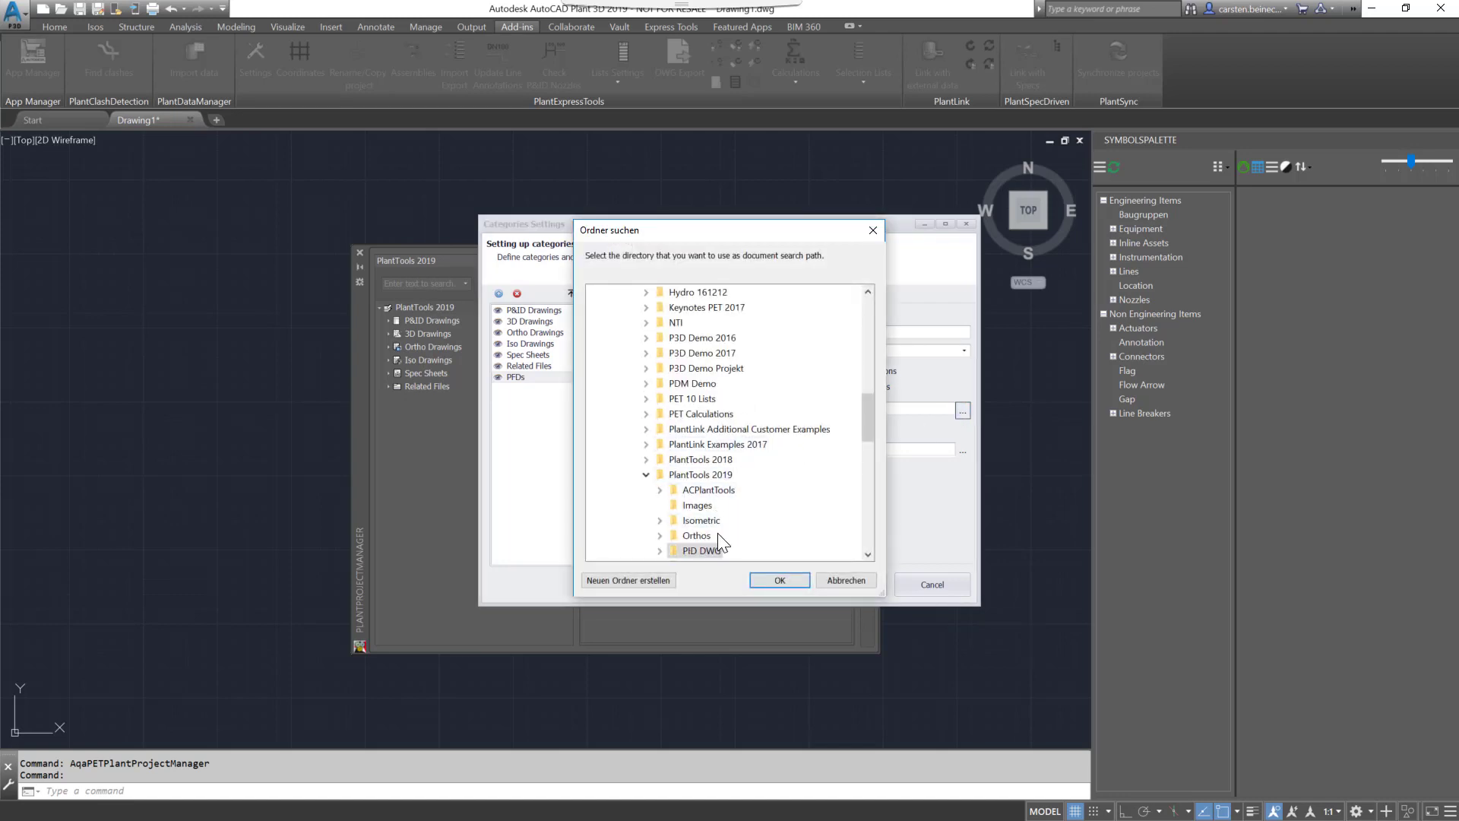
click(707, 477)
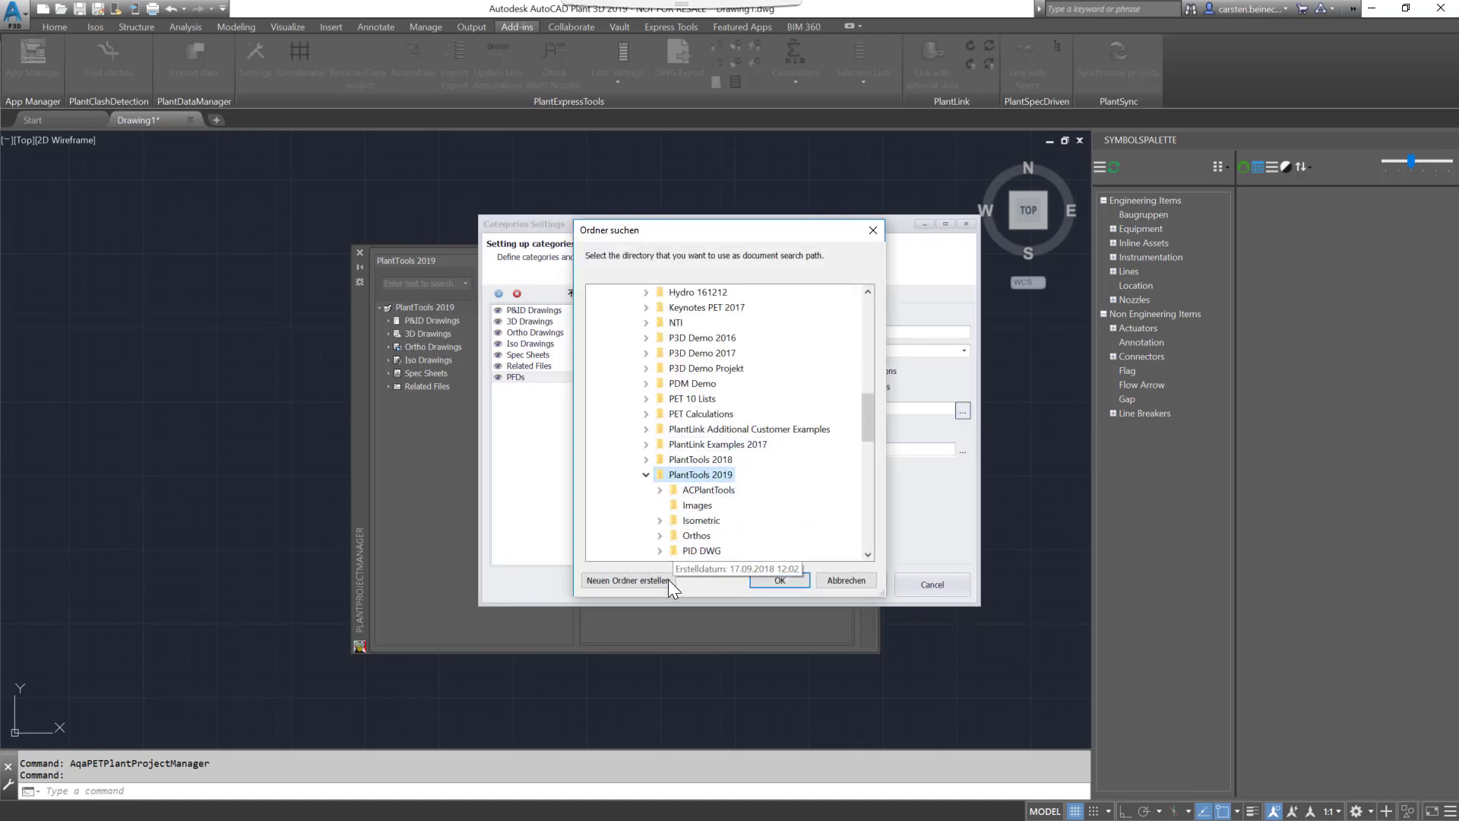
click(627, 580)
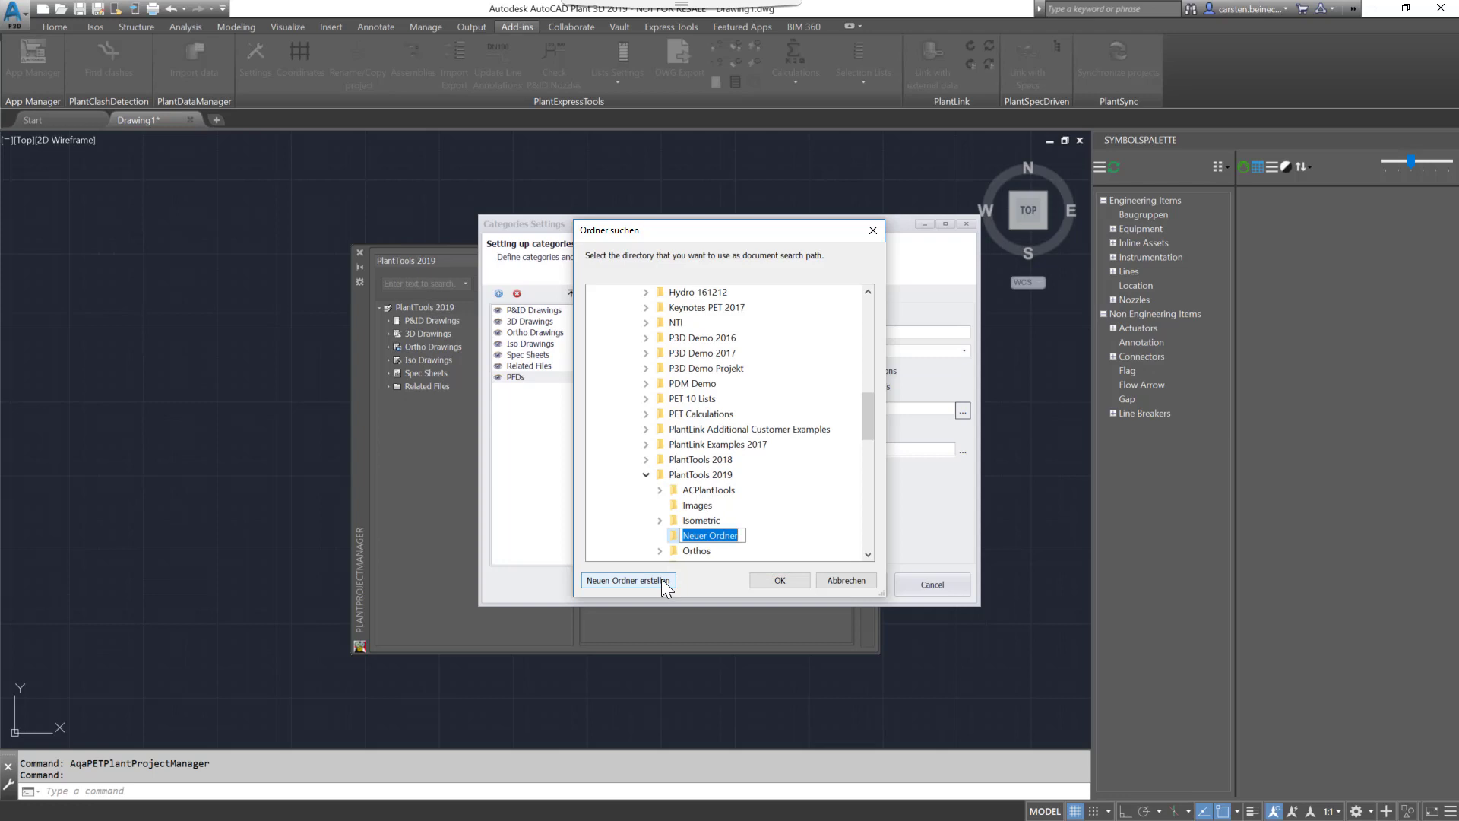
text(PFDs)
click(768, 580)
click(769, 580)
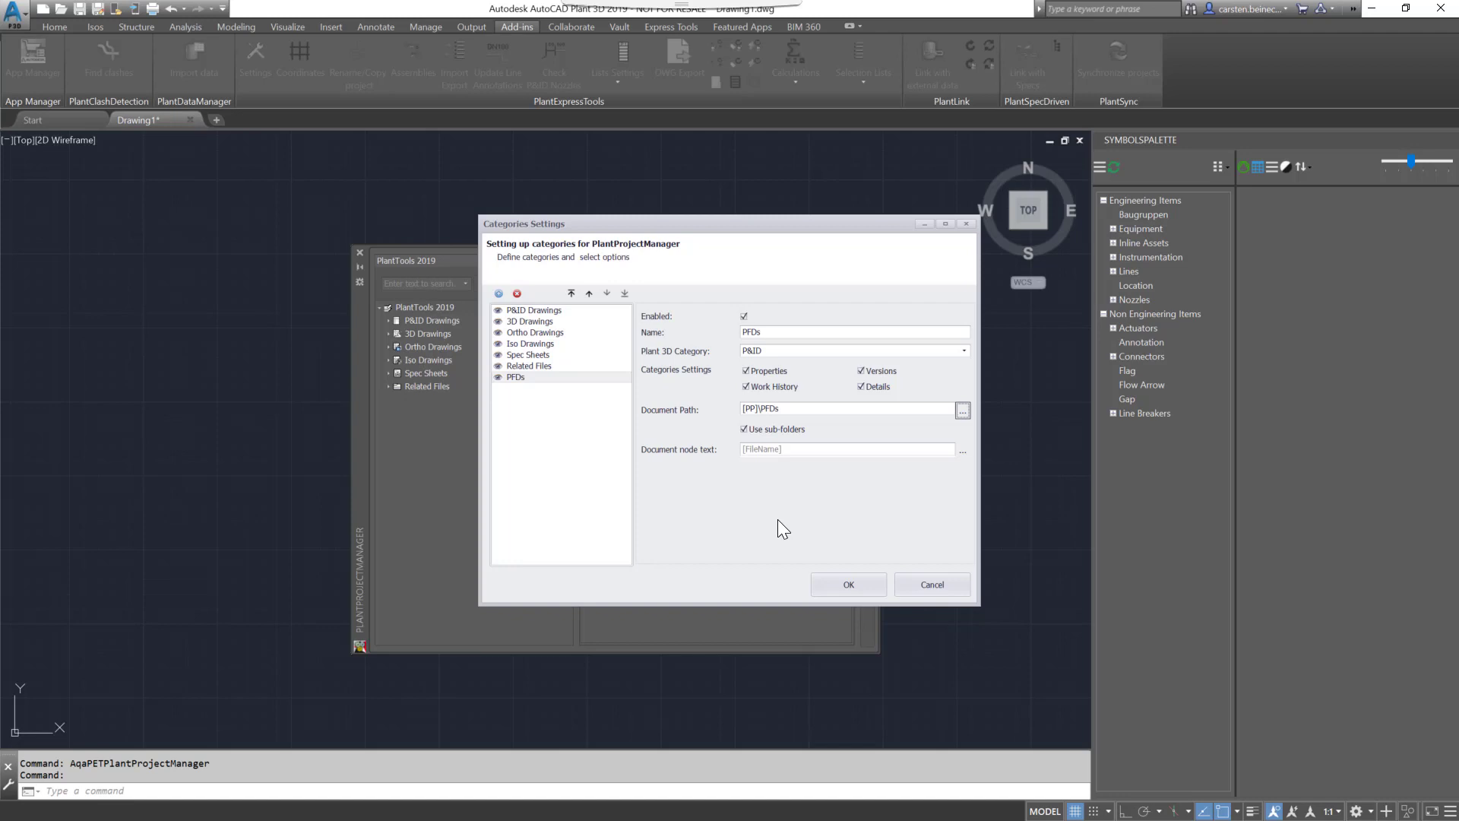
click(572, 293)
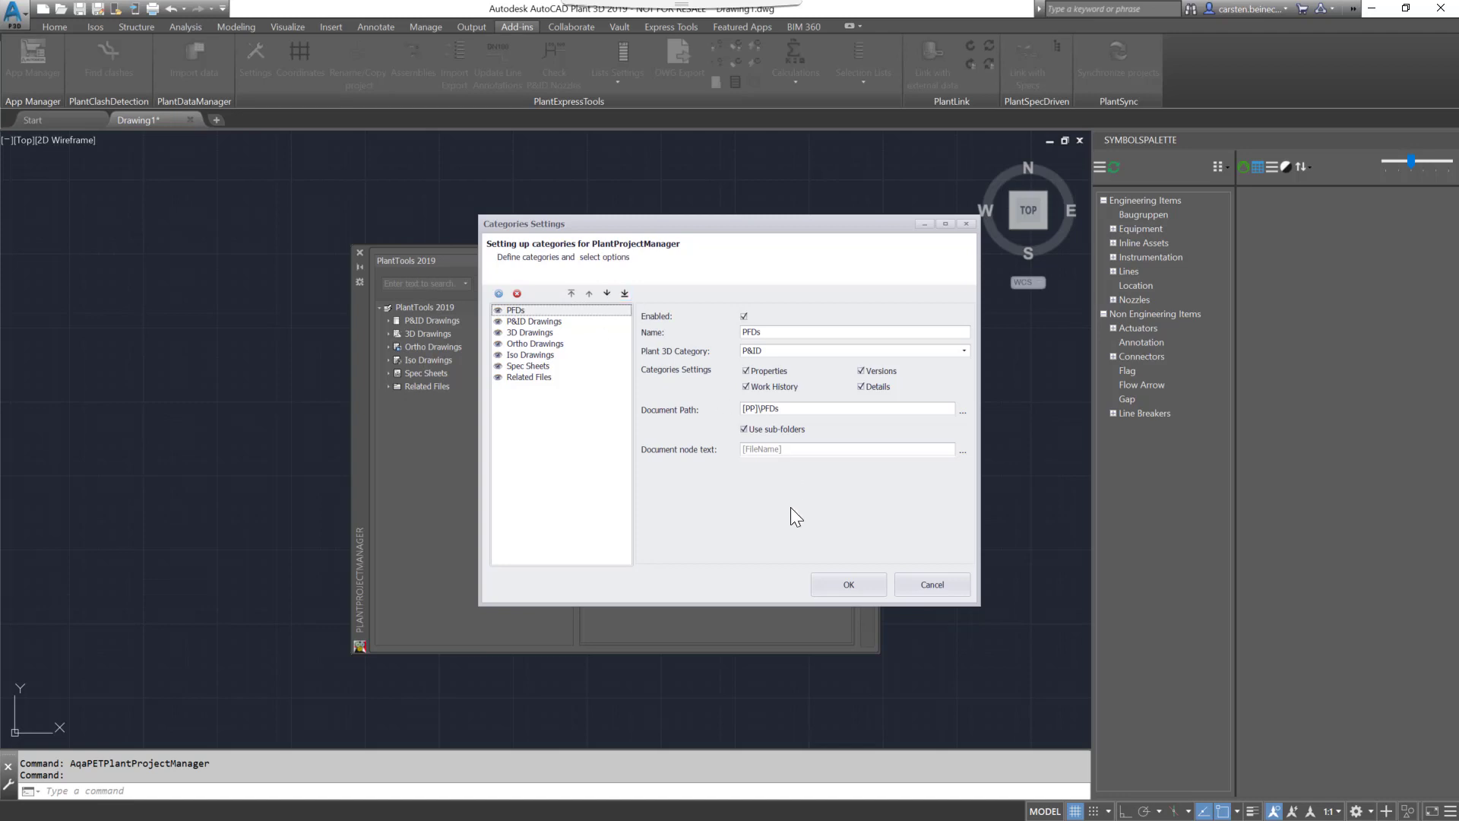
click(849, 585)
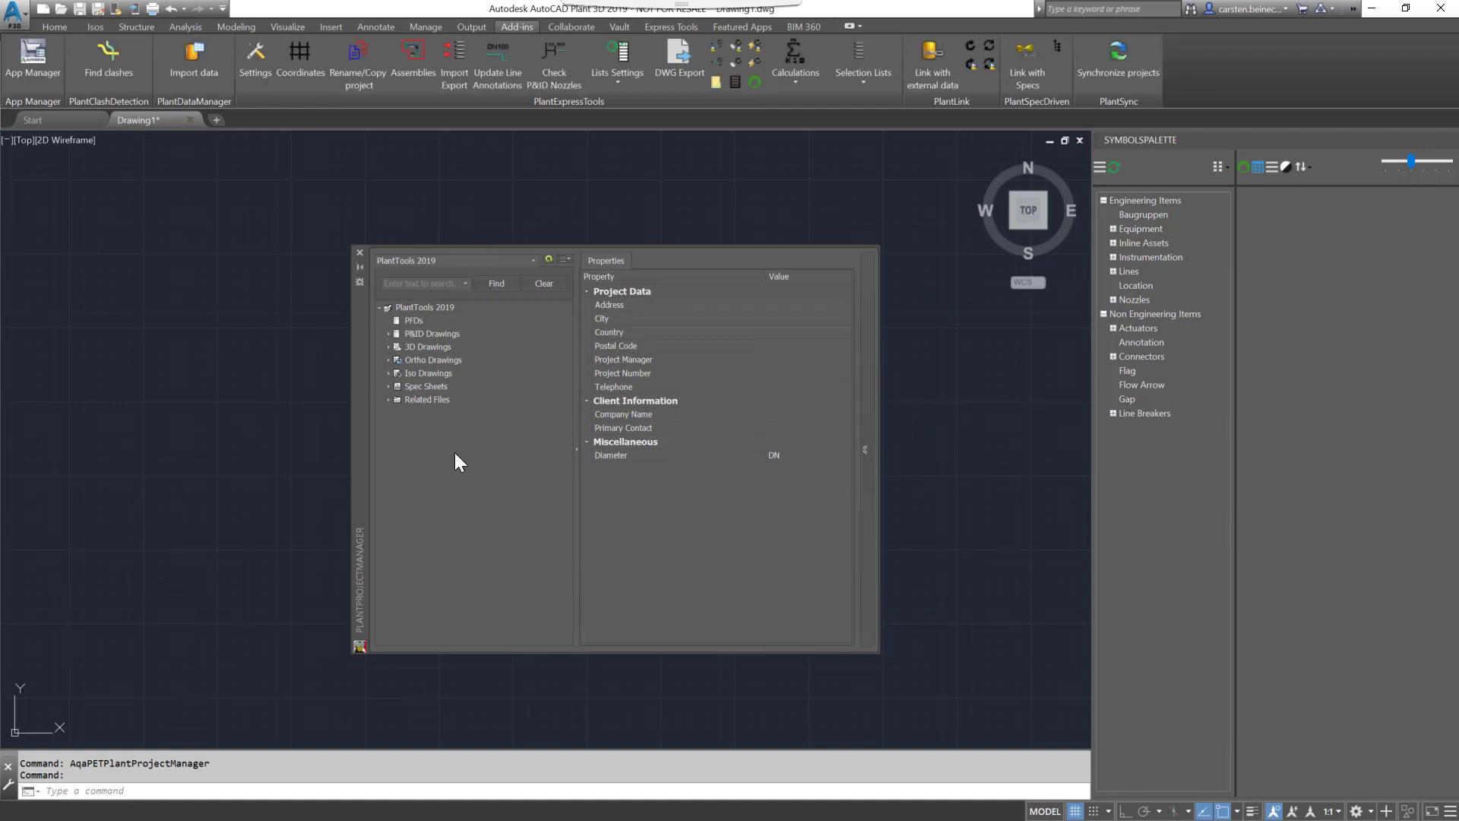
- Create a new drawing with the file name PFD 001 in the PFDs category
click(415, 320)
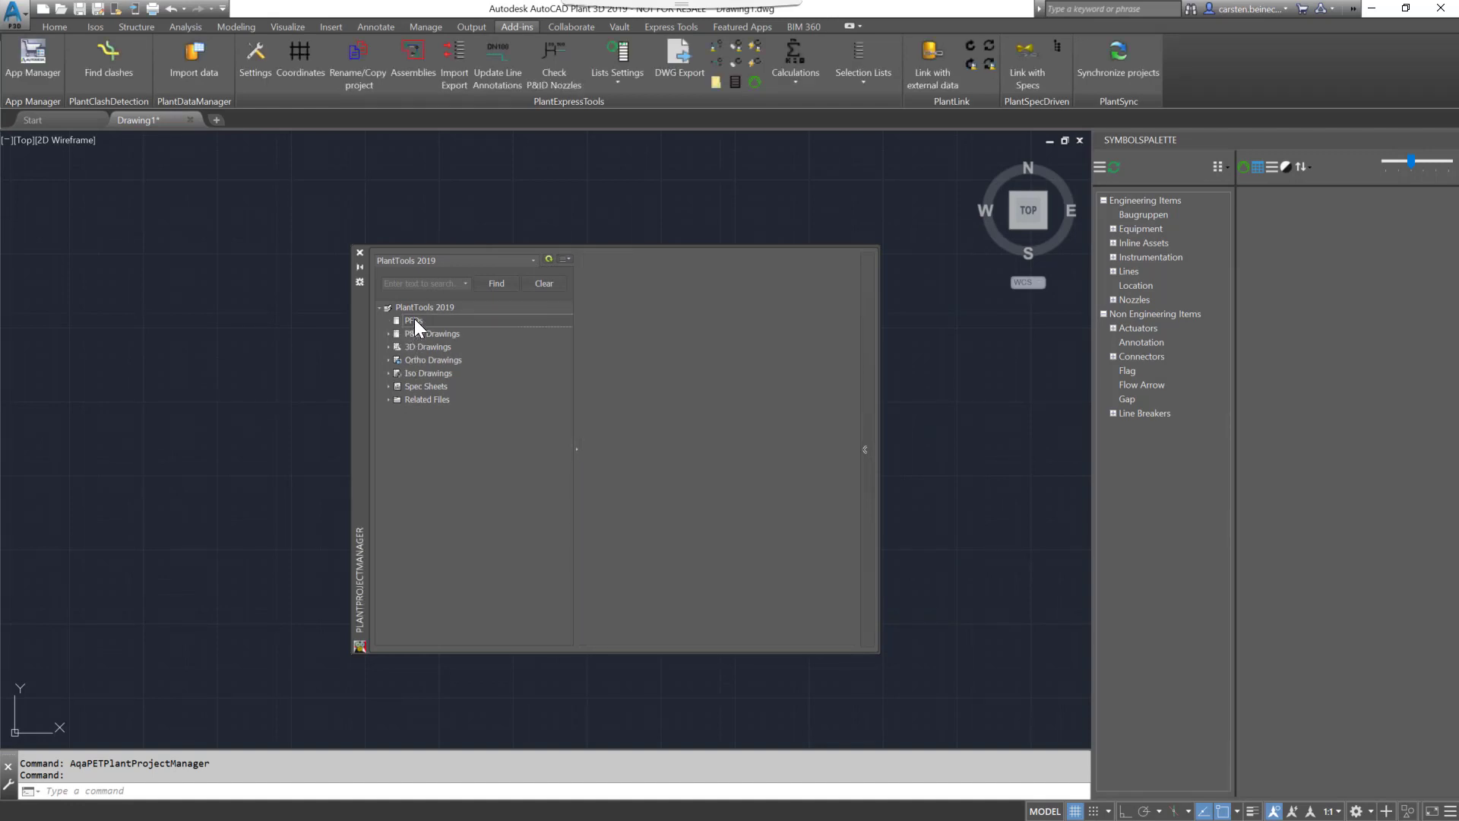
right_click(413, 317)
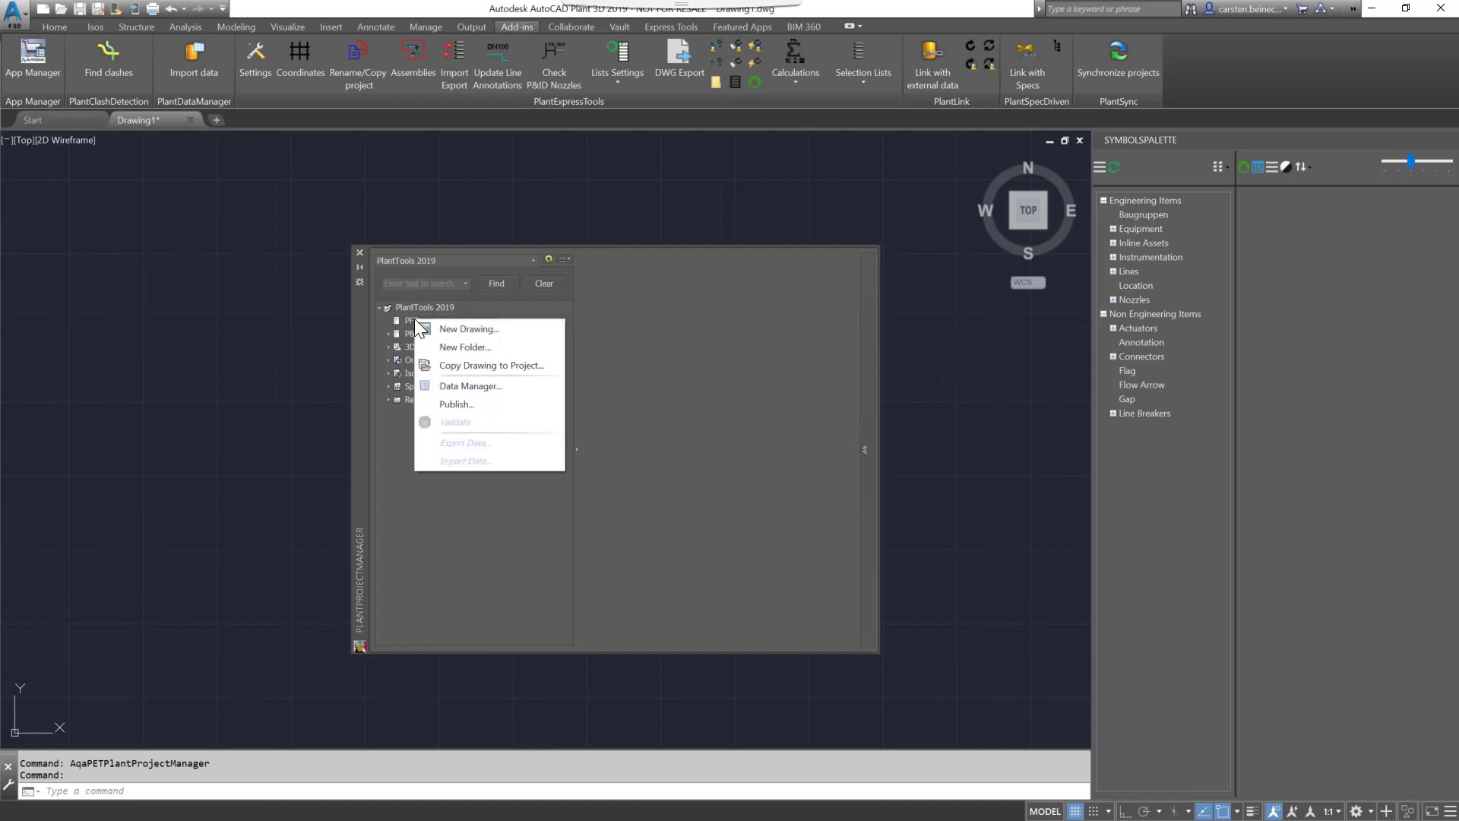
click(435, 327)
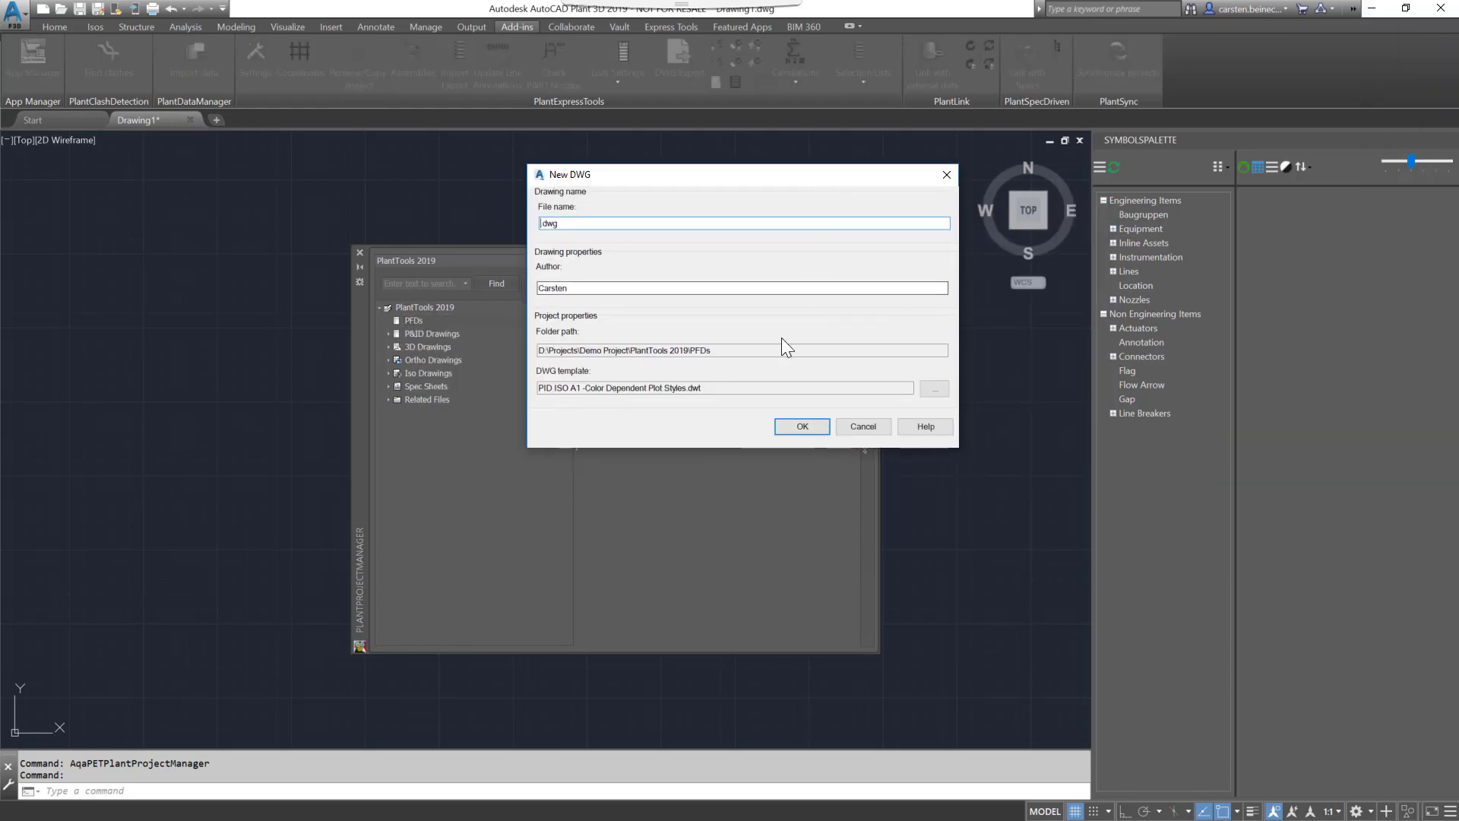
click(690, 351)
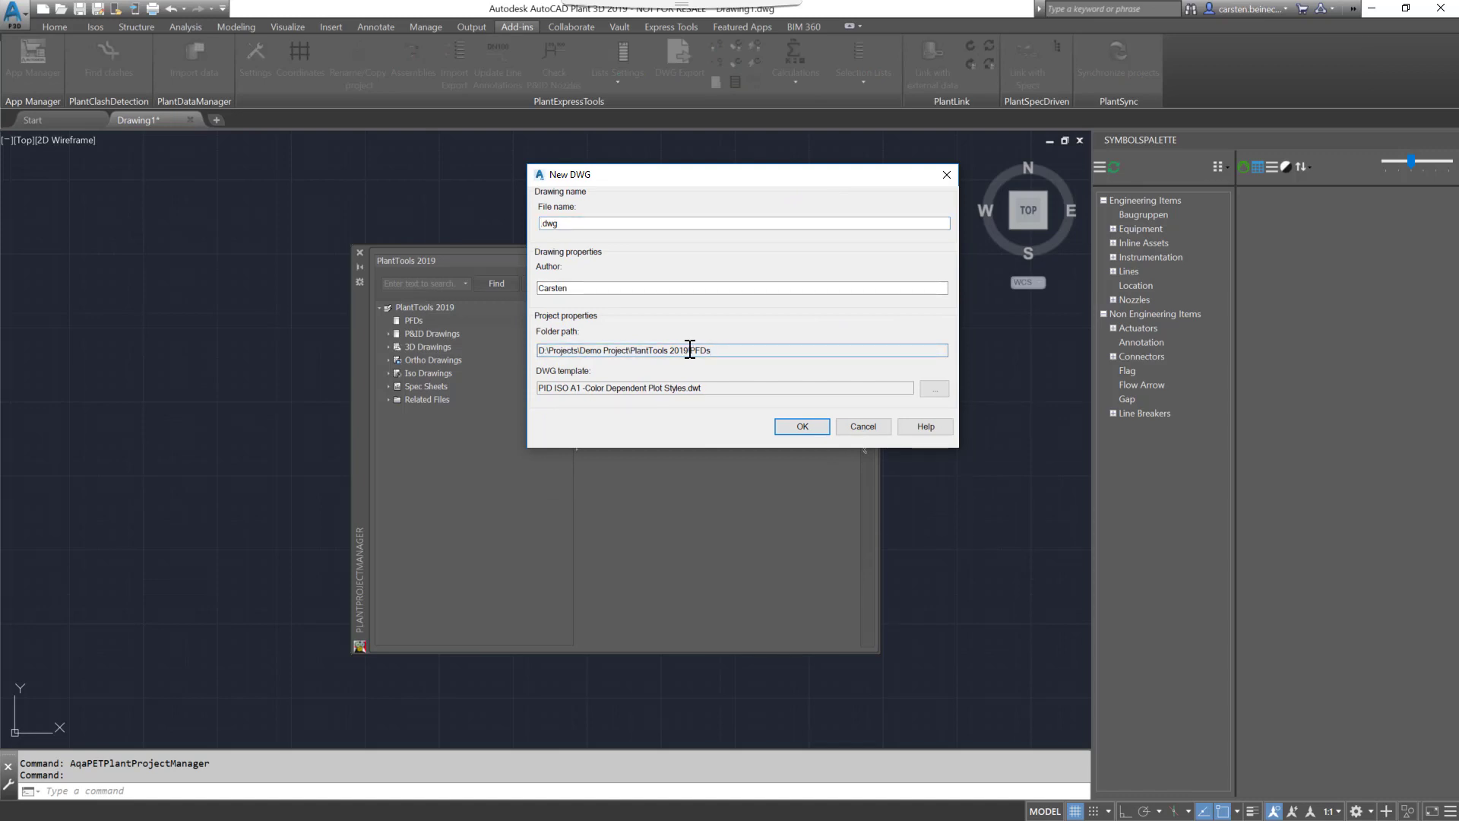
click(543, 224)
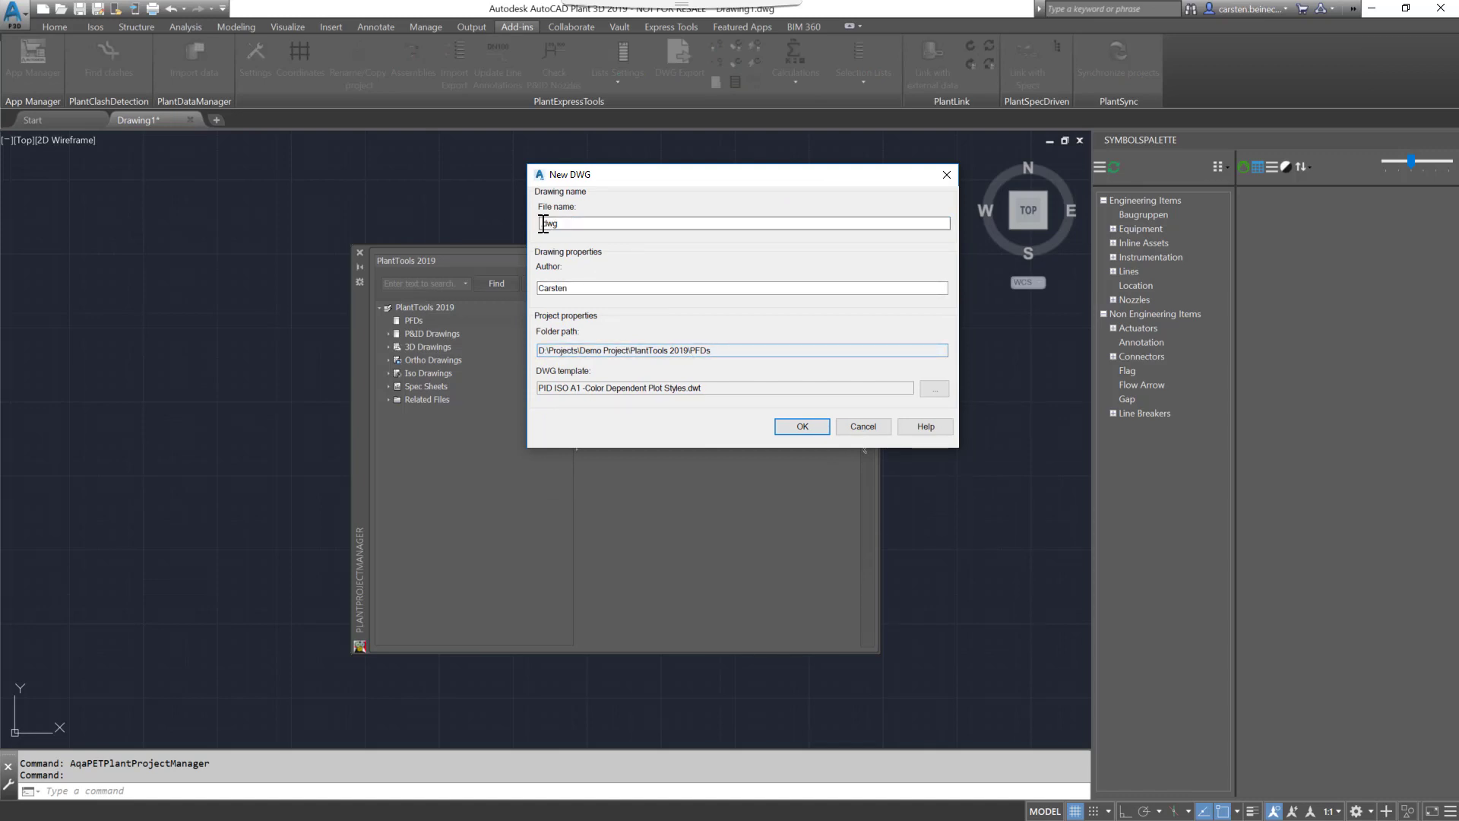
text(PFD)
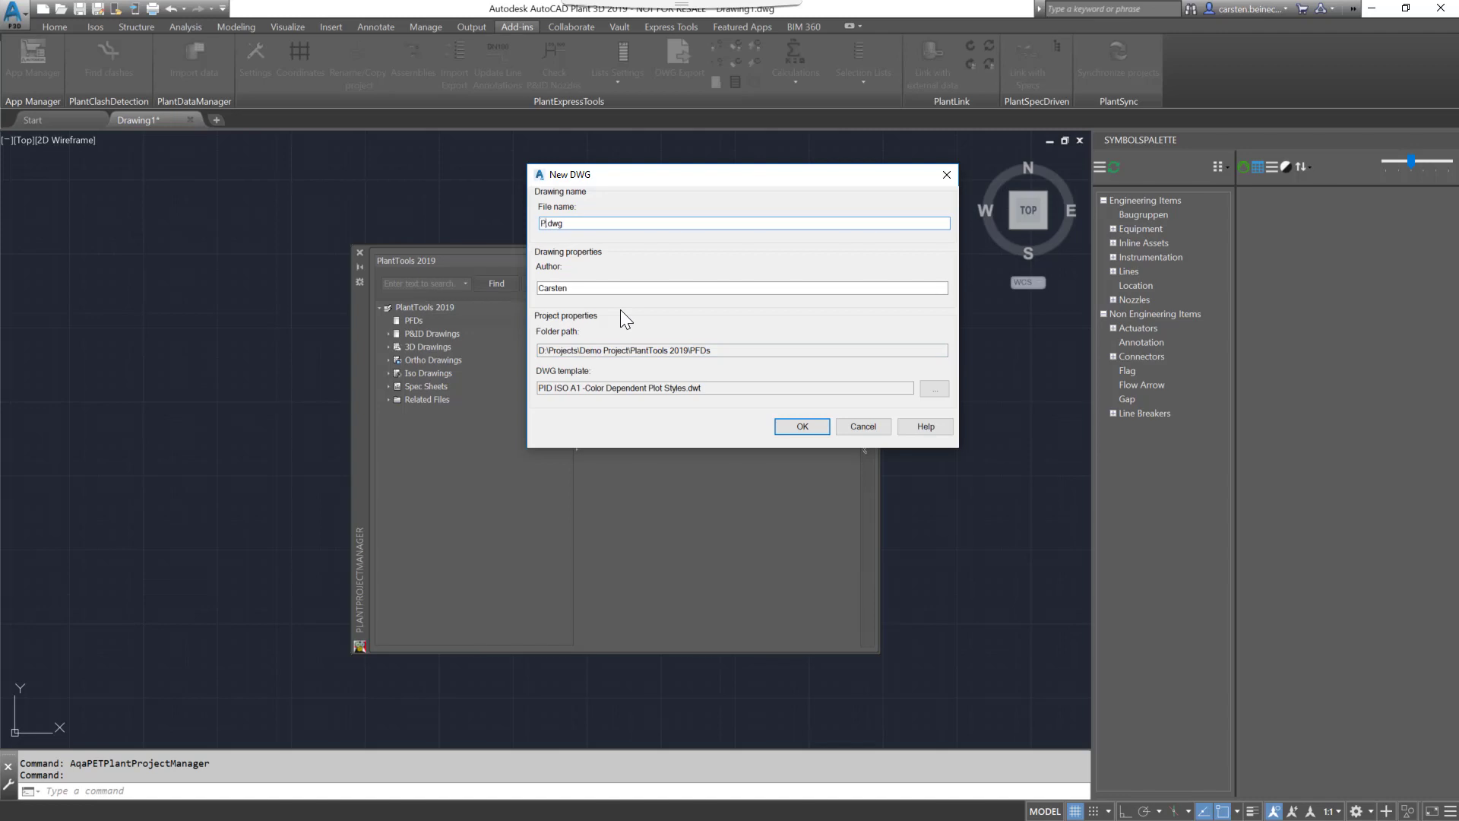
text( 001)
click(777, 429)
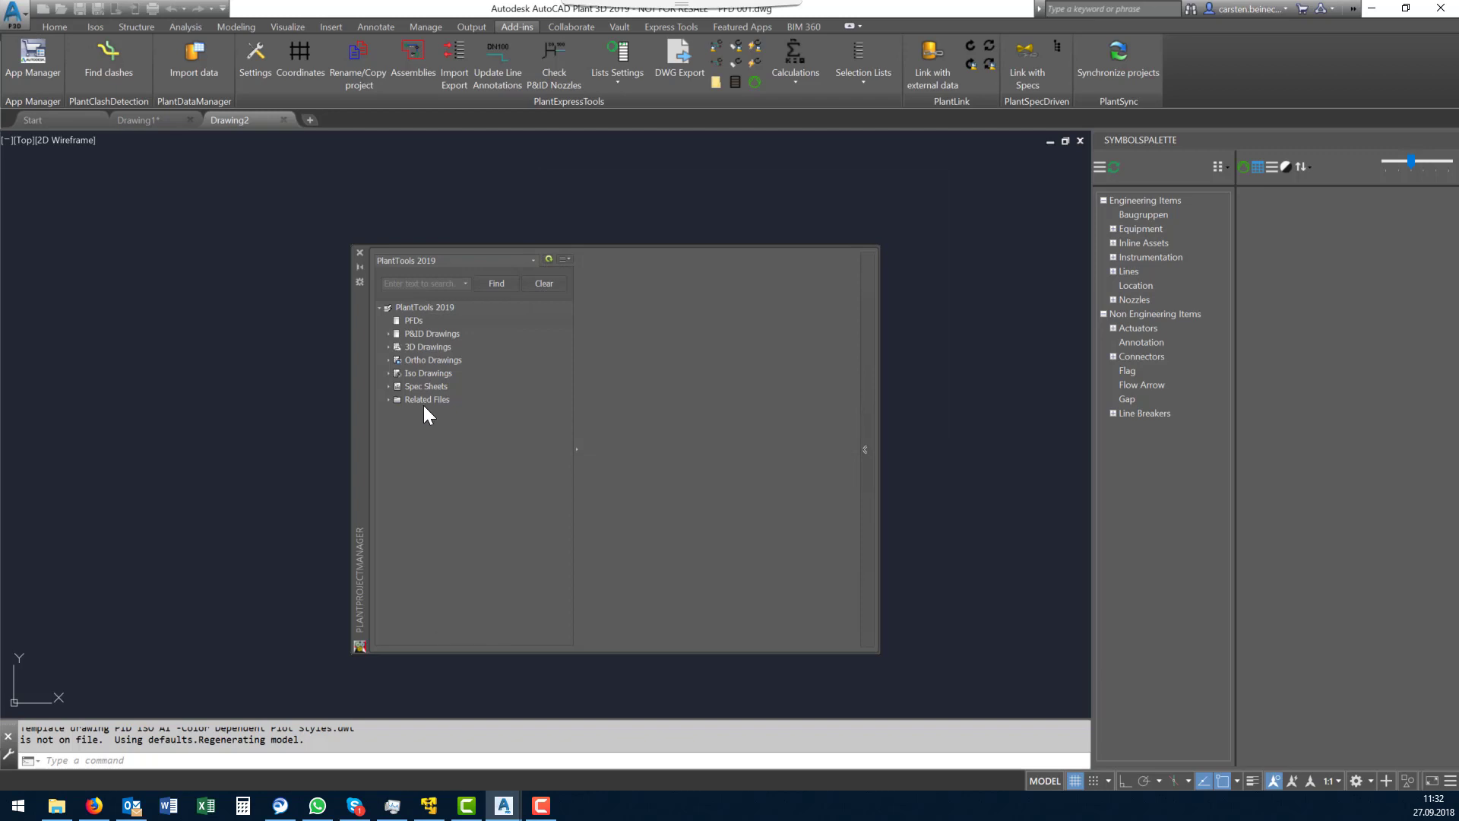
- Look through the drawings under the PFDs and P&ID Drawings categories and collapse both
click(387, 320)
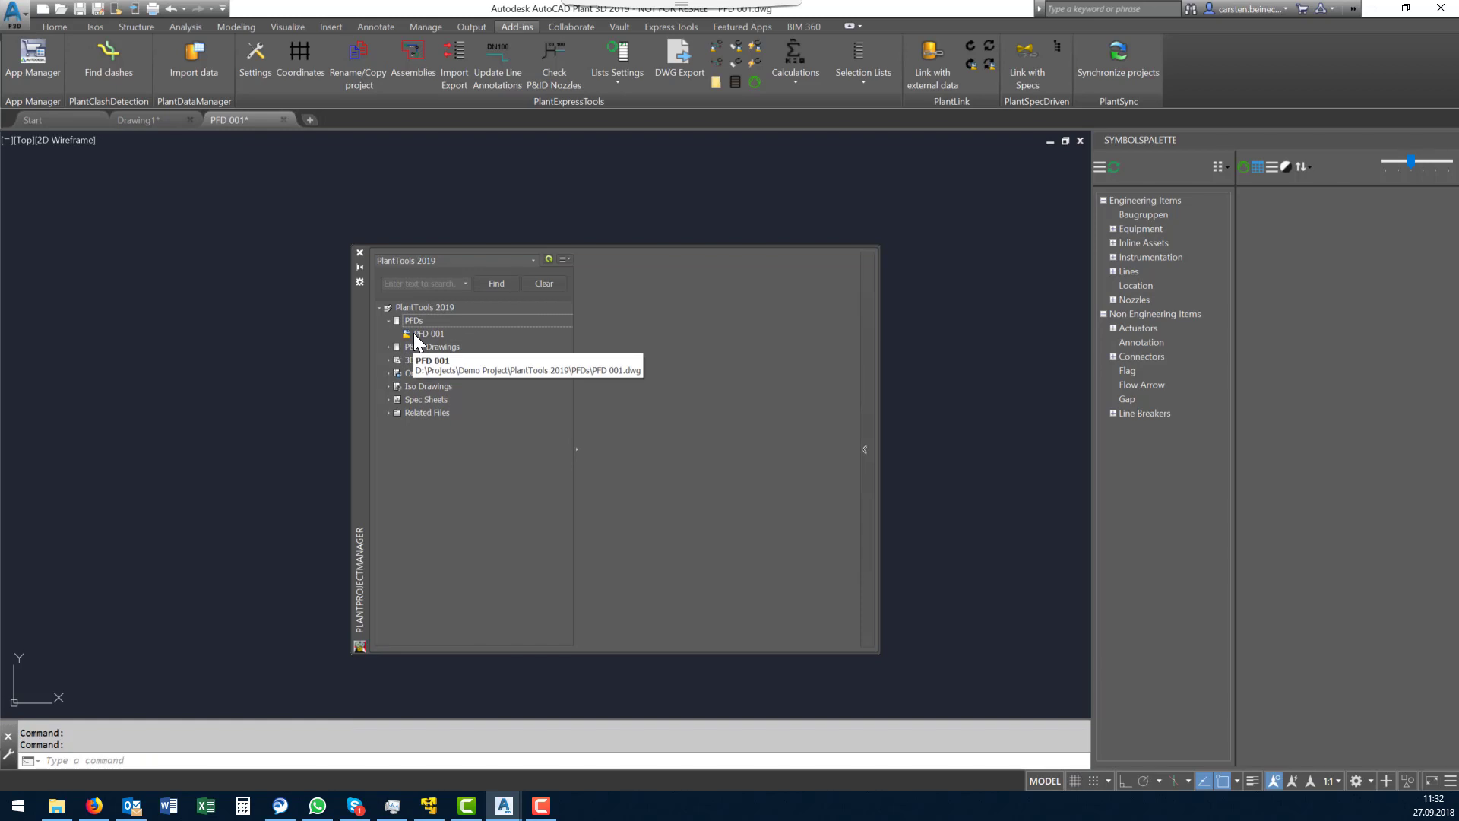
click(389, 348)
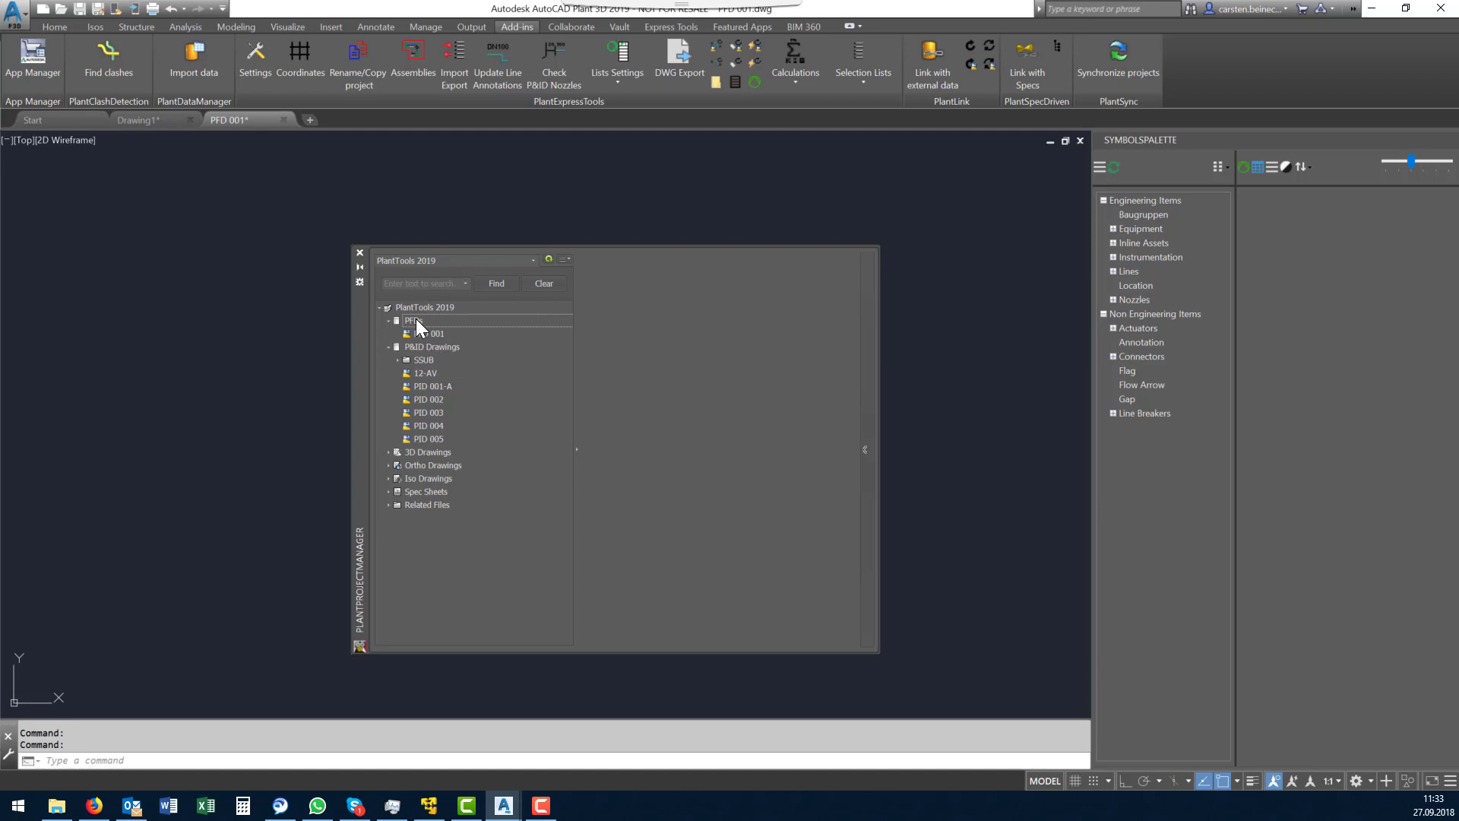
click(389, 320)
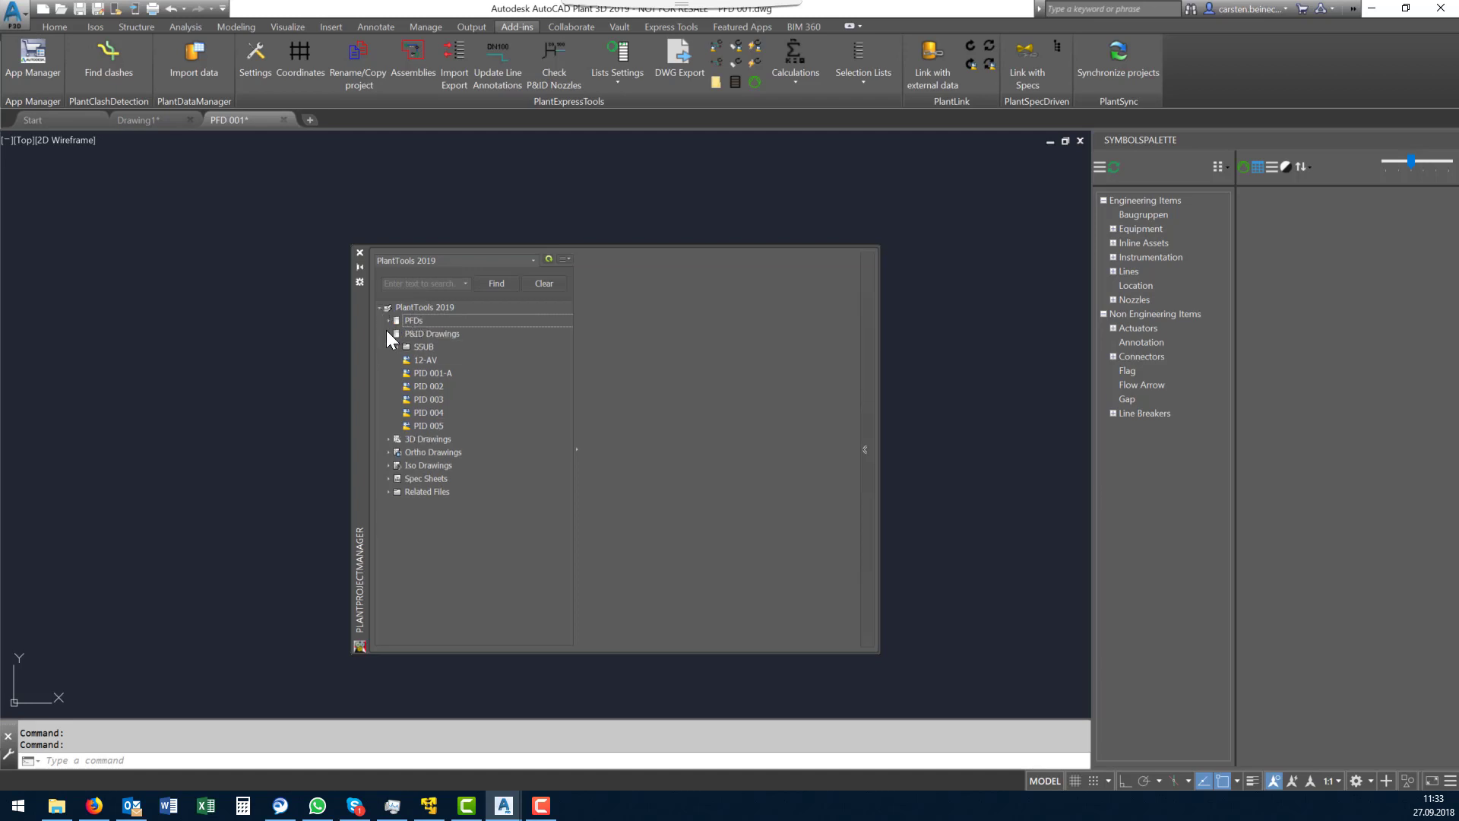
click(386, 333)
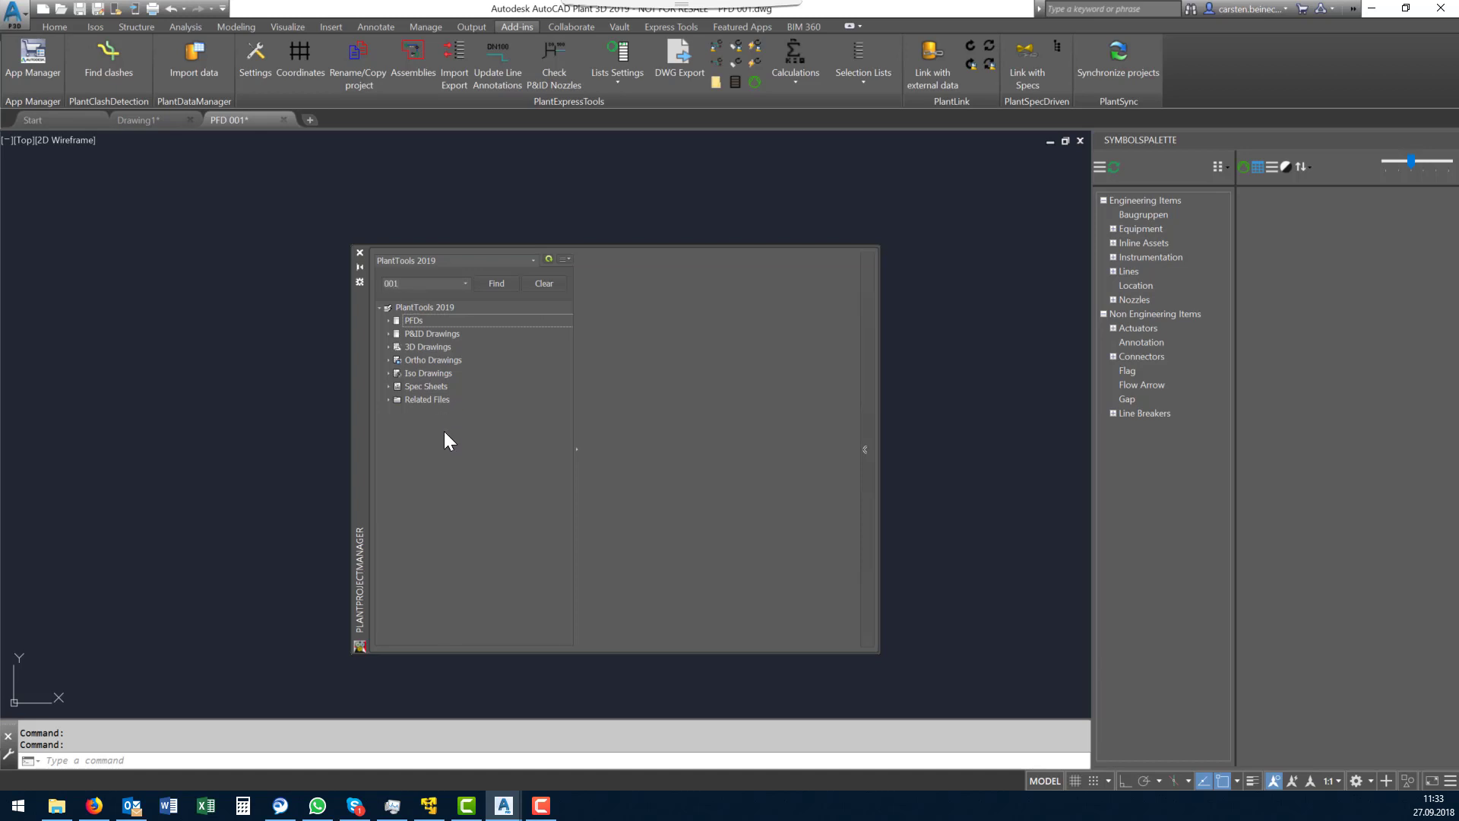
- Search the project tree for 001 and clear the search
click(479, 290)
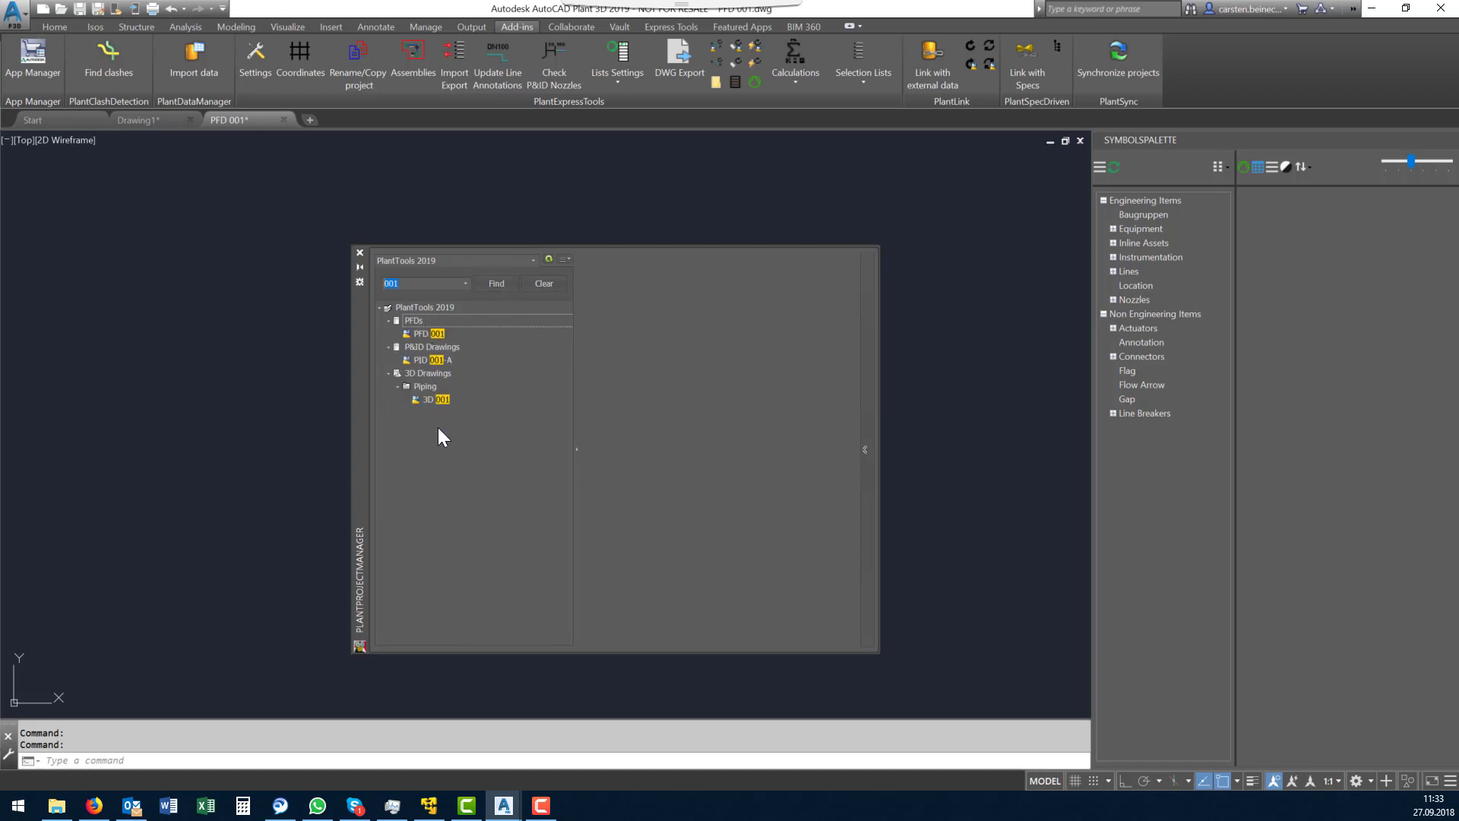
click(544, 285)
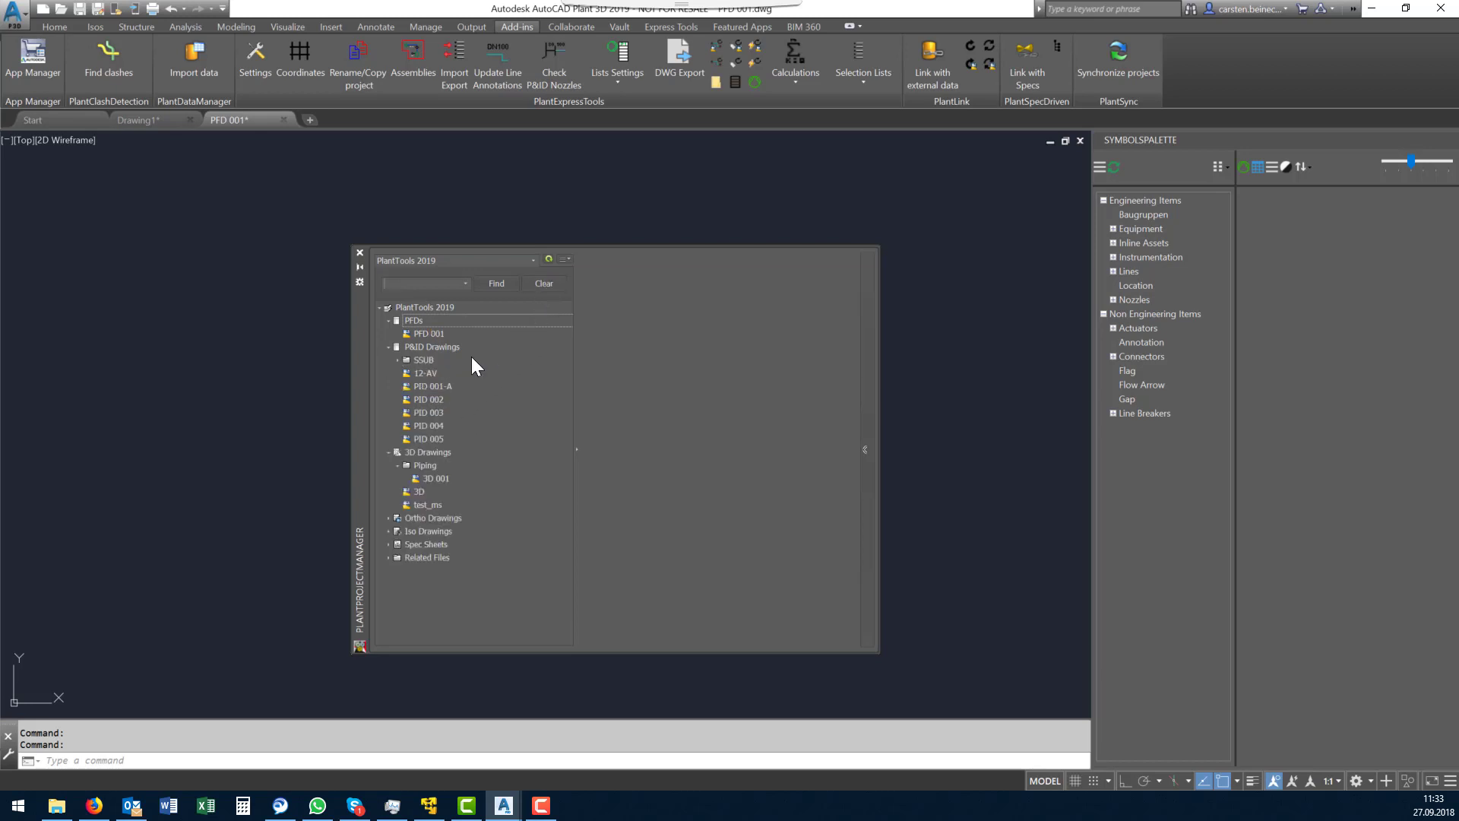
- View the preview and file details of the P&ID drawings PID 001-A and PID 002, ending on PID 001-A
click(429, 385)
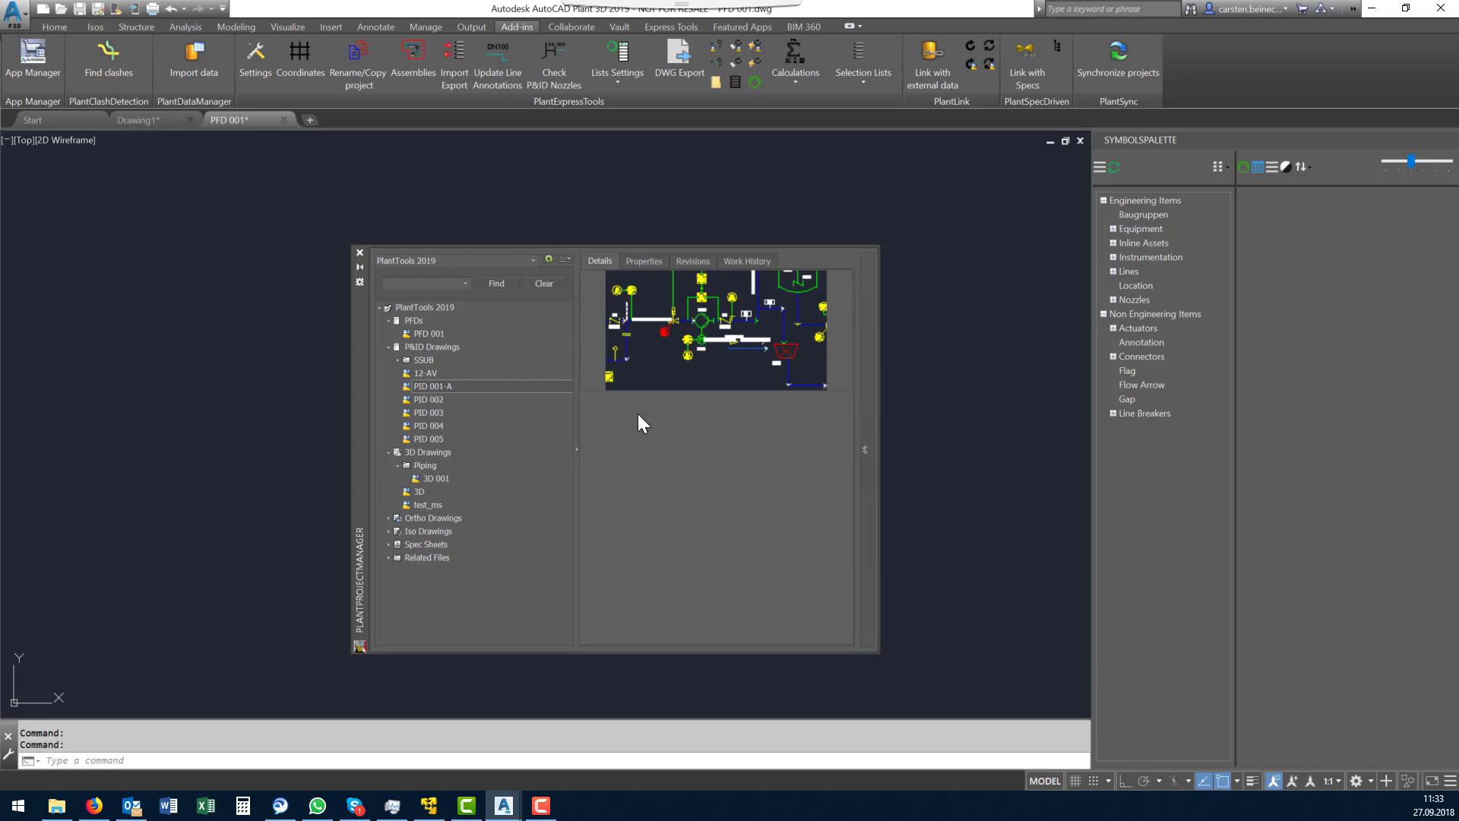
click(431, 399)
click(431, 383)
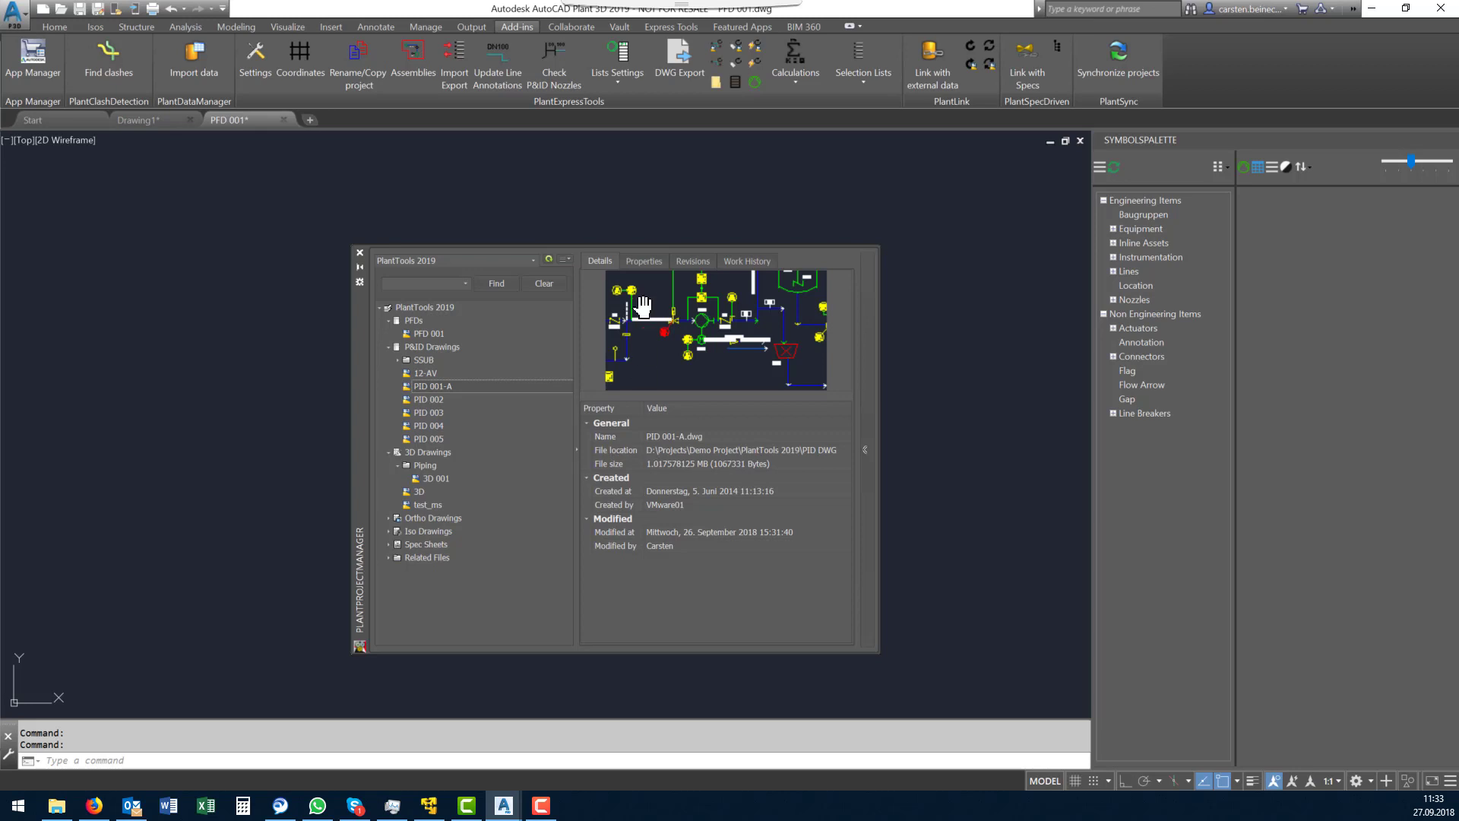
- Review the properties, revisions and work history of drawing PID 001-A
click(646, 263)
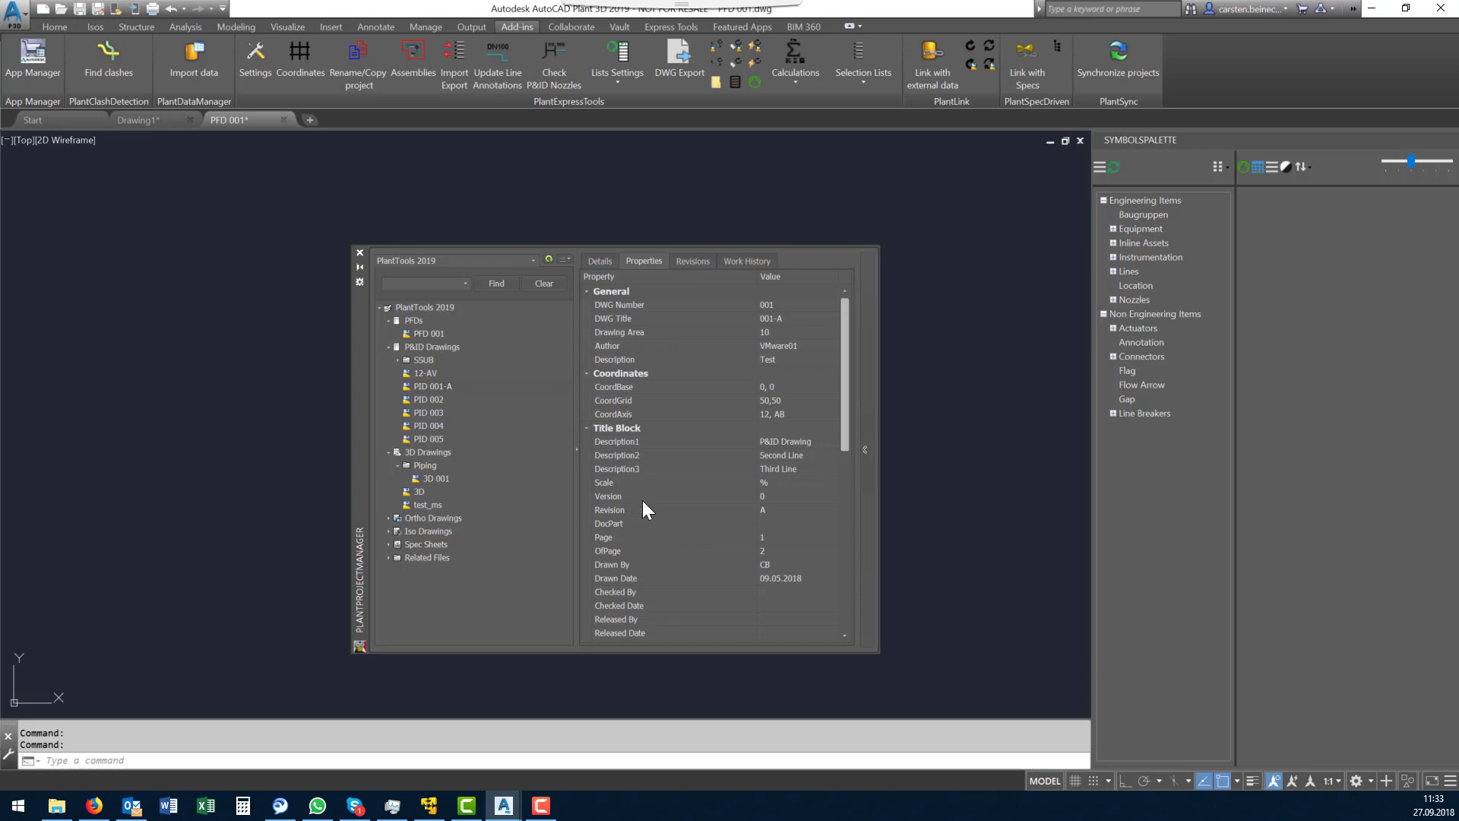
scroll(642, 505, down, 6)
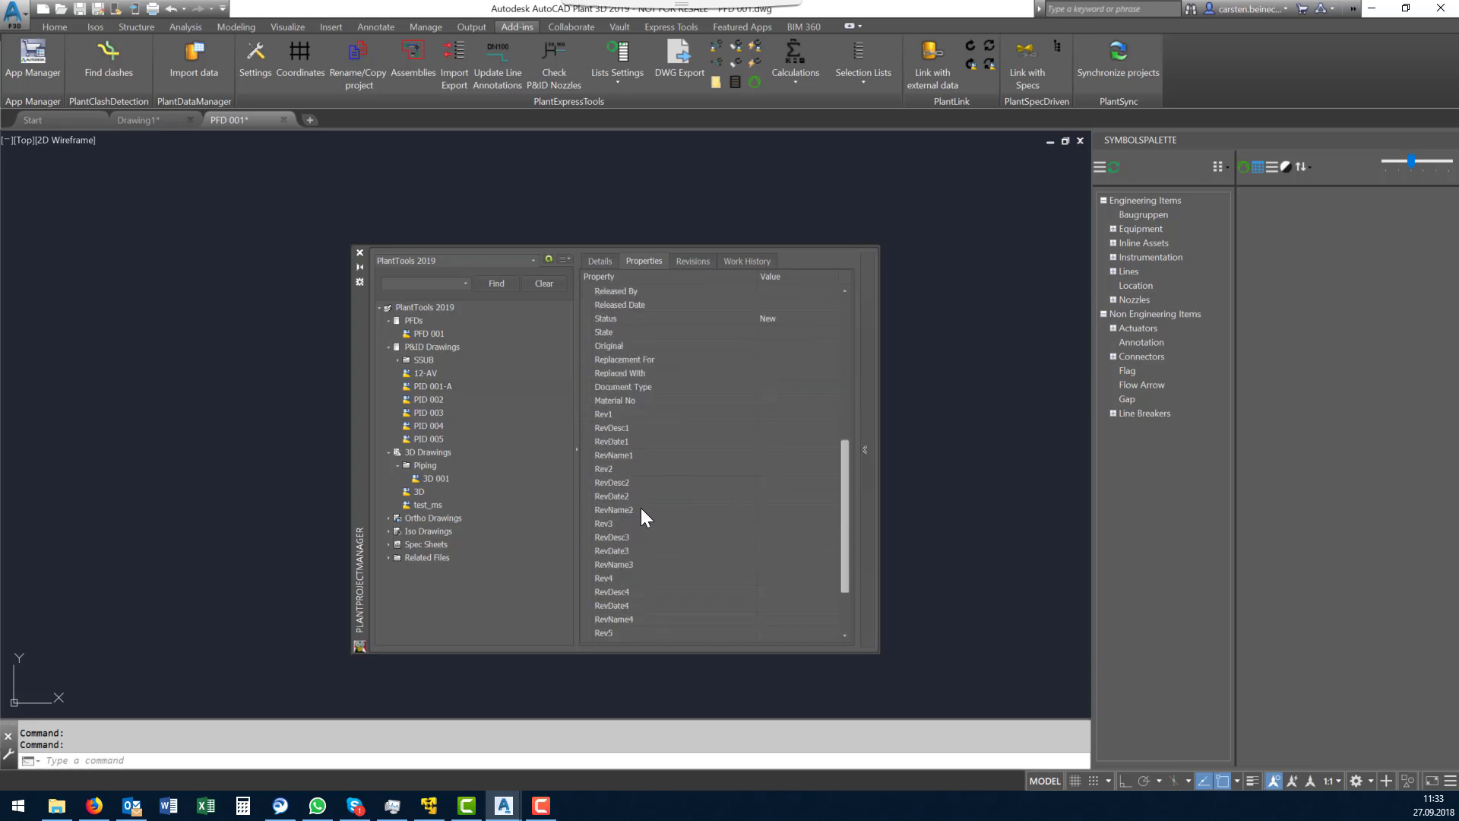
scroll(641, 508, down, 3)
scroll(641, 507, up, 12)
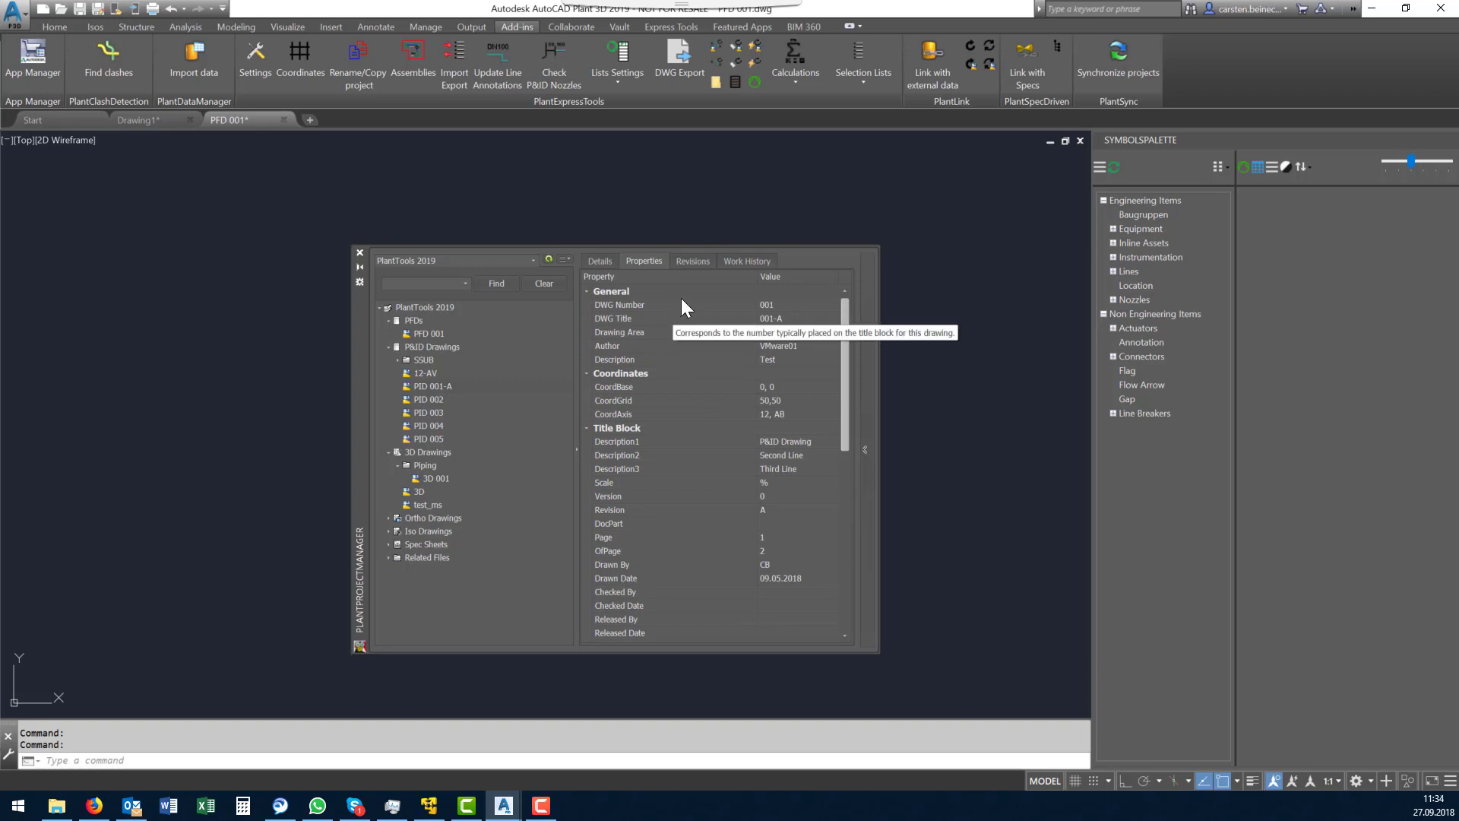
click(691, 260)
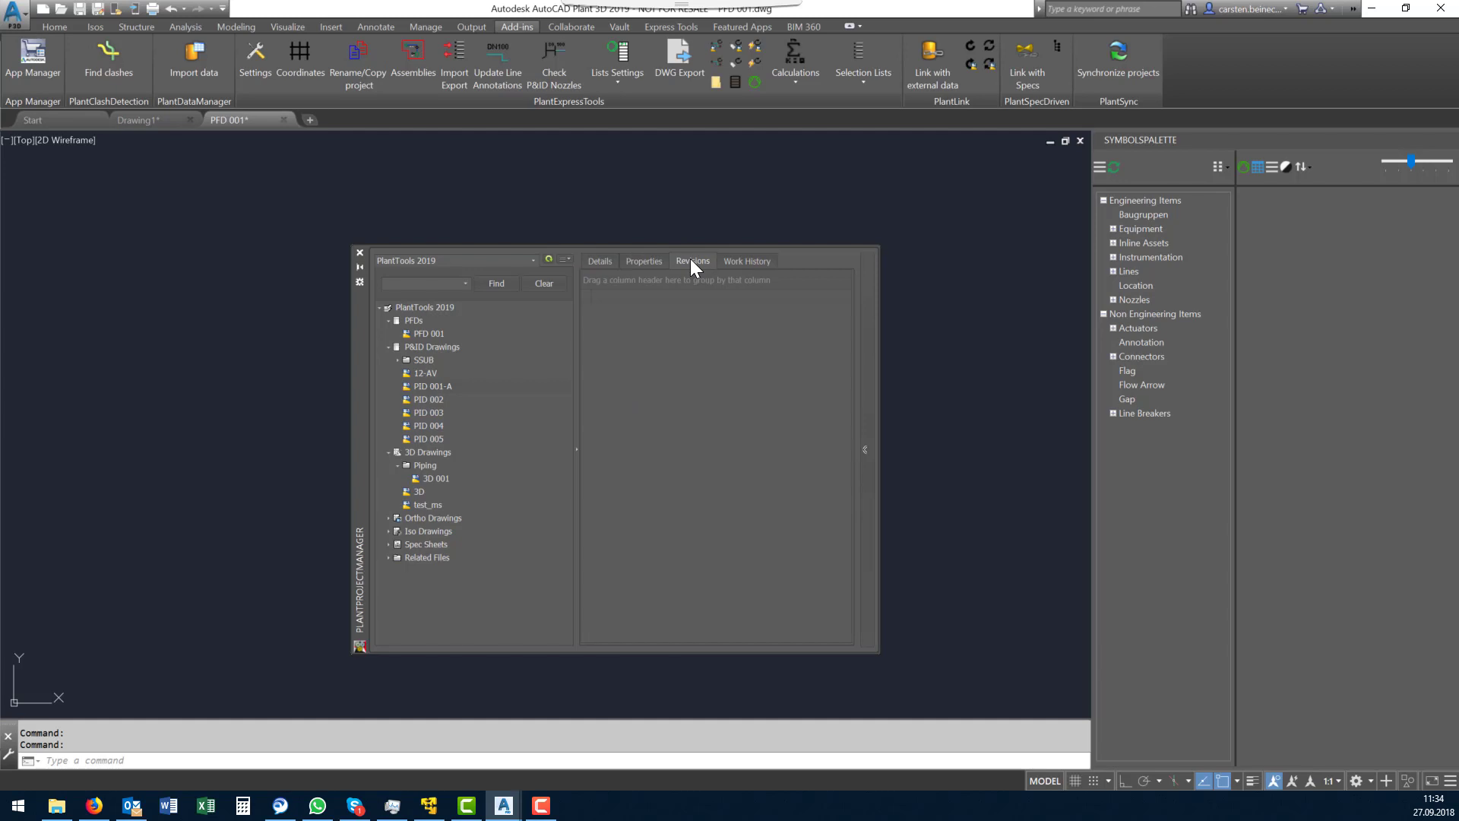
click(737, 262)
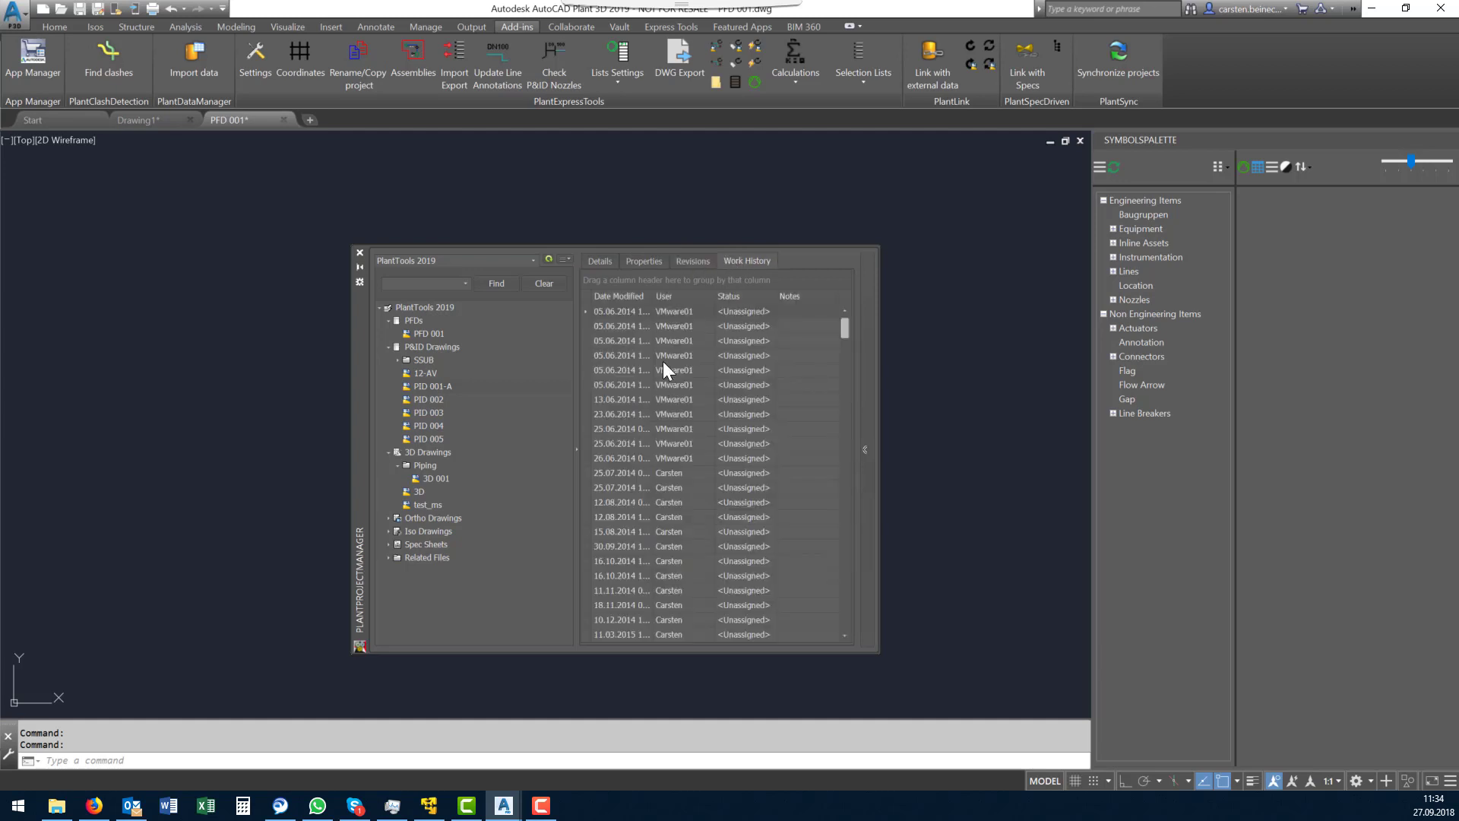
- Look through the full list of work history entries for drawing PID 001-A
scroll(653, 335, down, 10)
scroll(652, 330, down, 15)
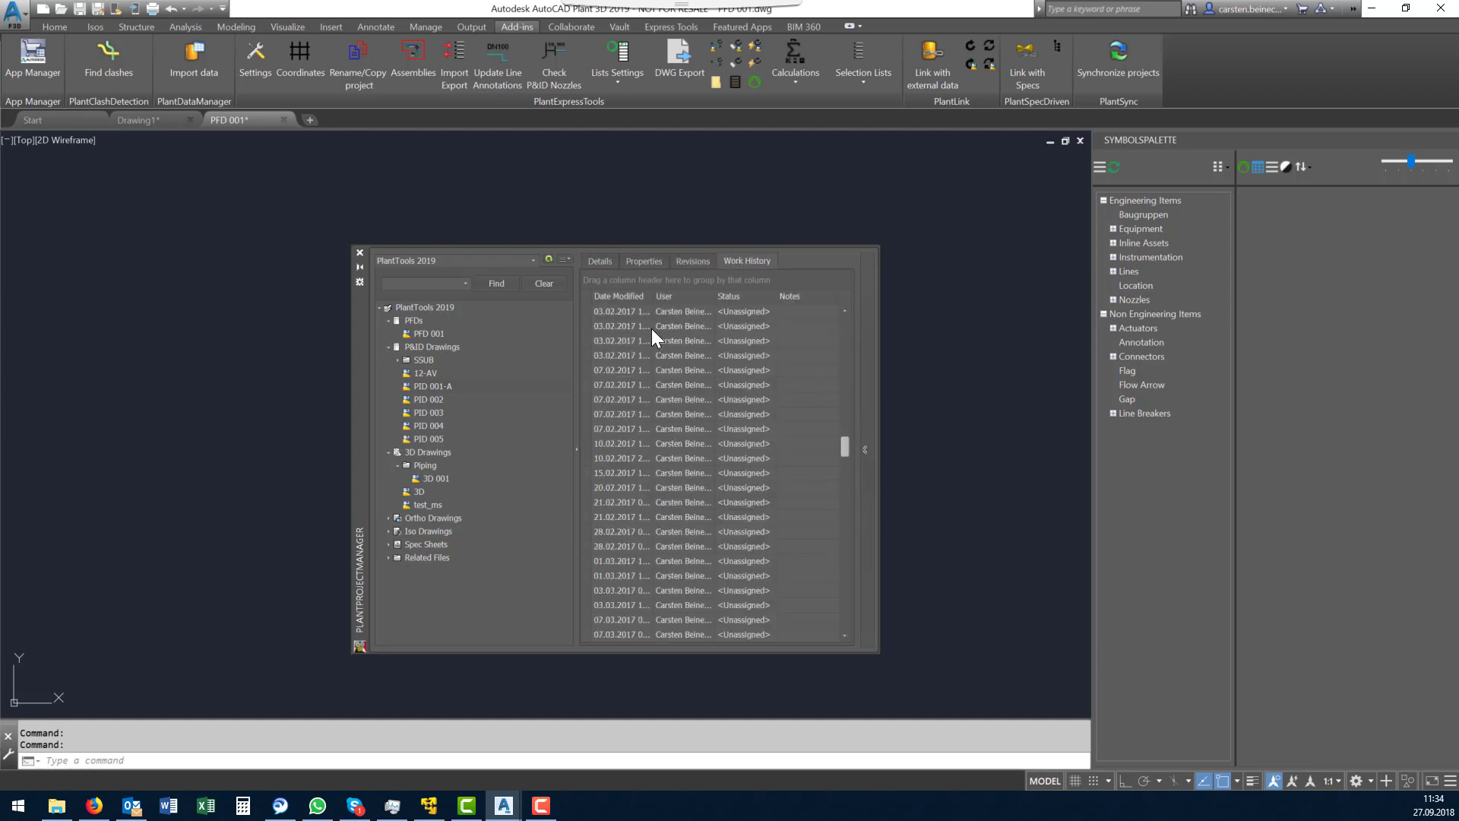
scroll(652, 334, down, 8)
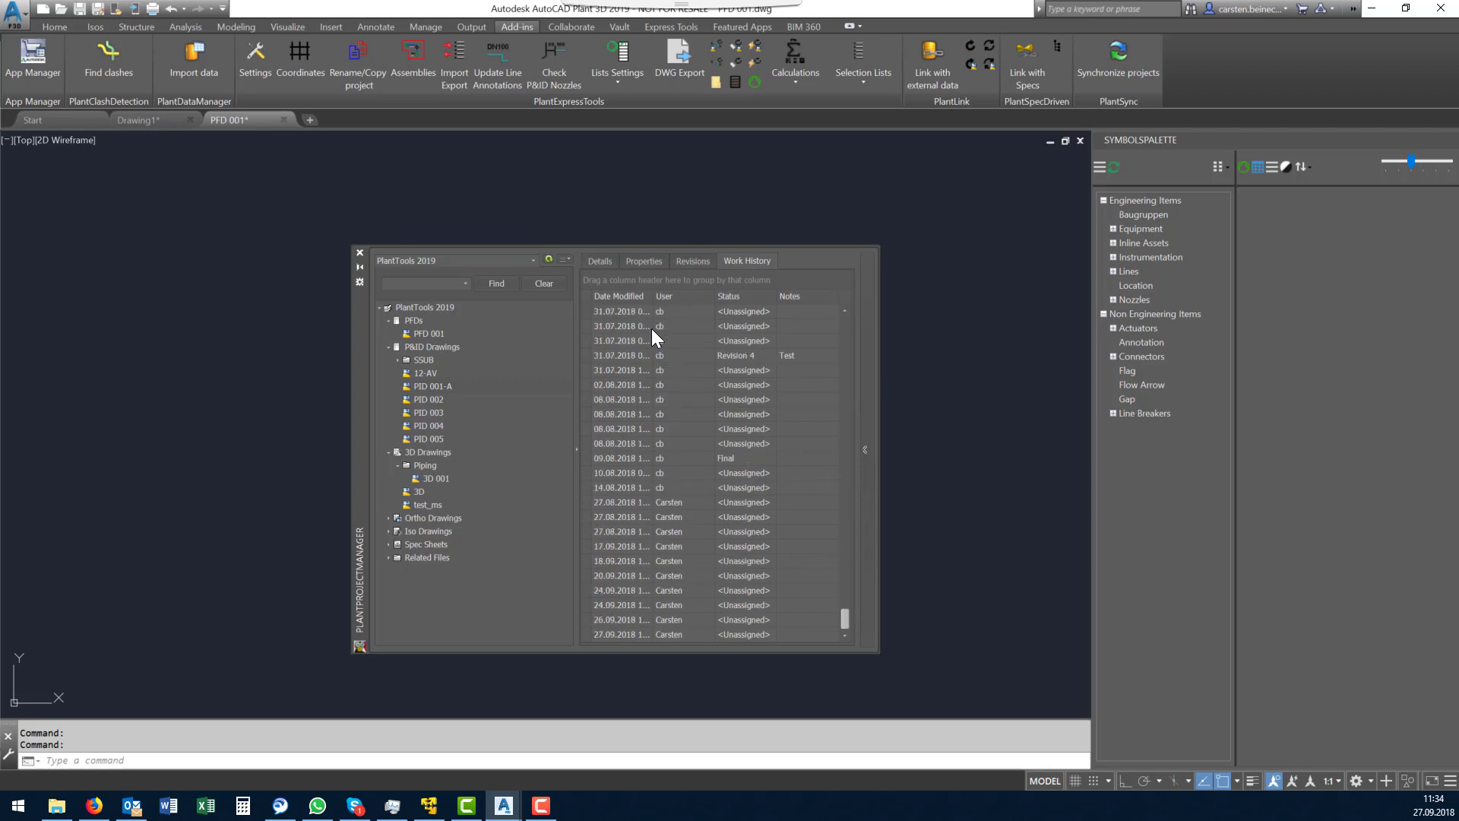
scroll(651, 328, up, 15)
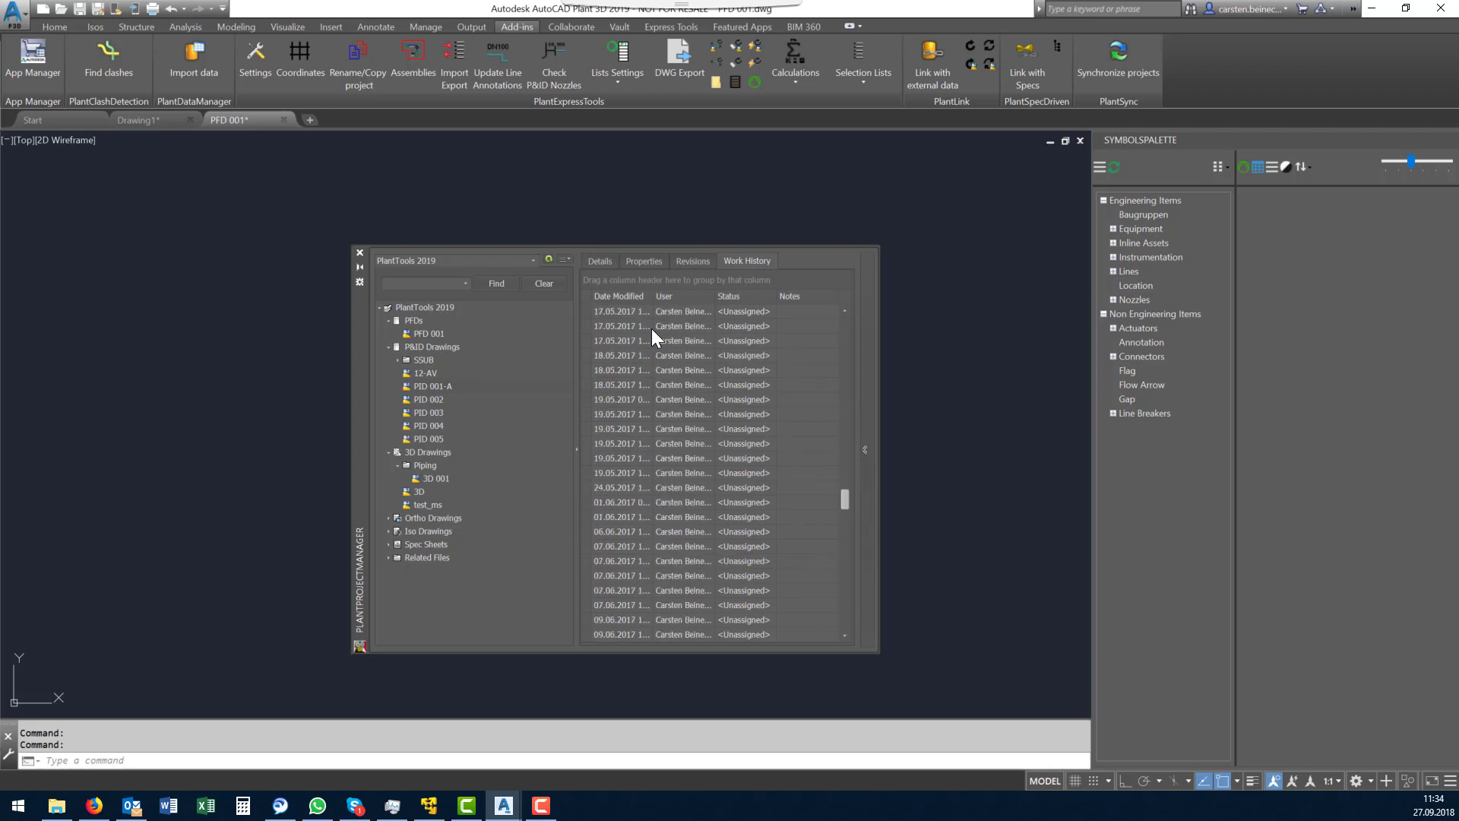
- Open the categories settings and disable Work History and Versions for the P&ID Drawings category
click(564, 259)
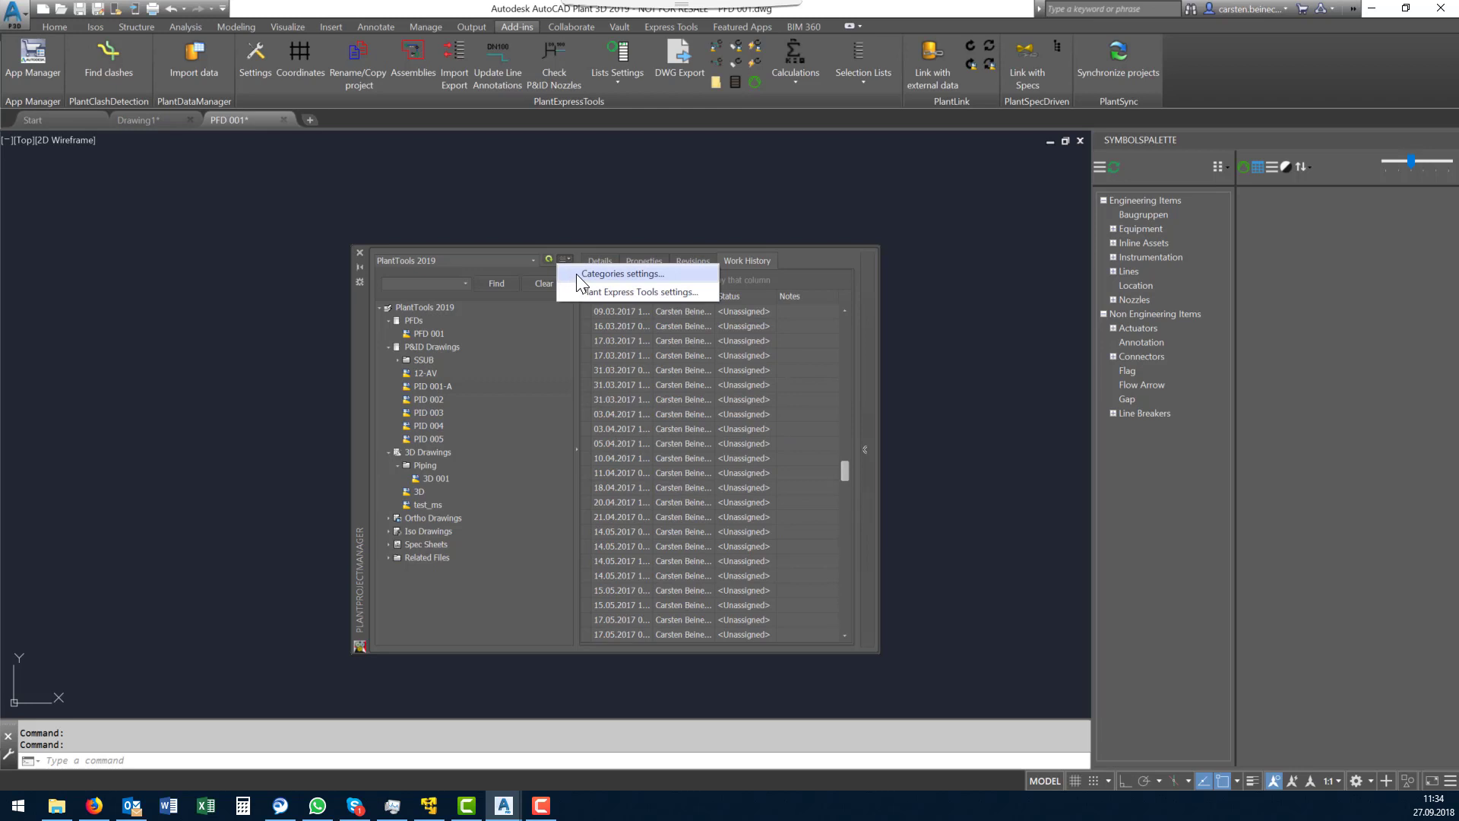
click(576, 274)
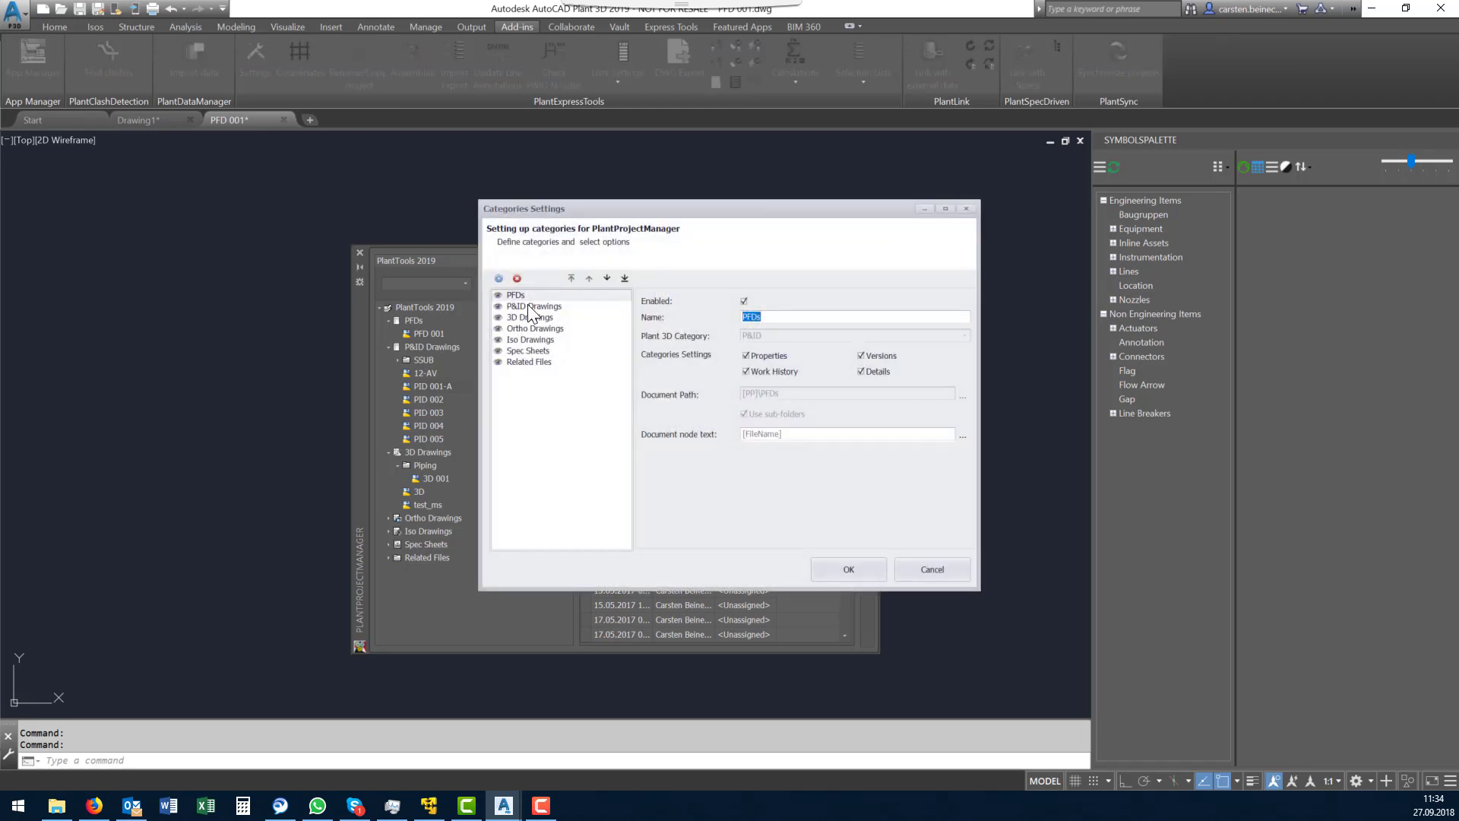
click(531, 307)
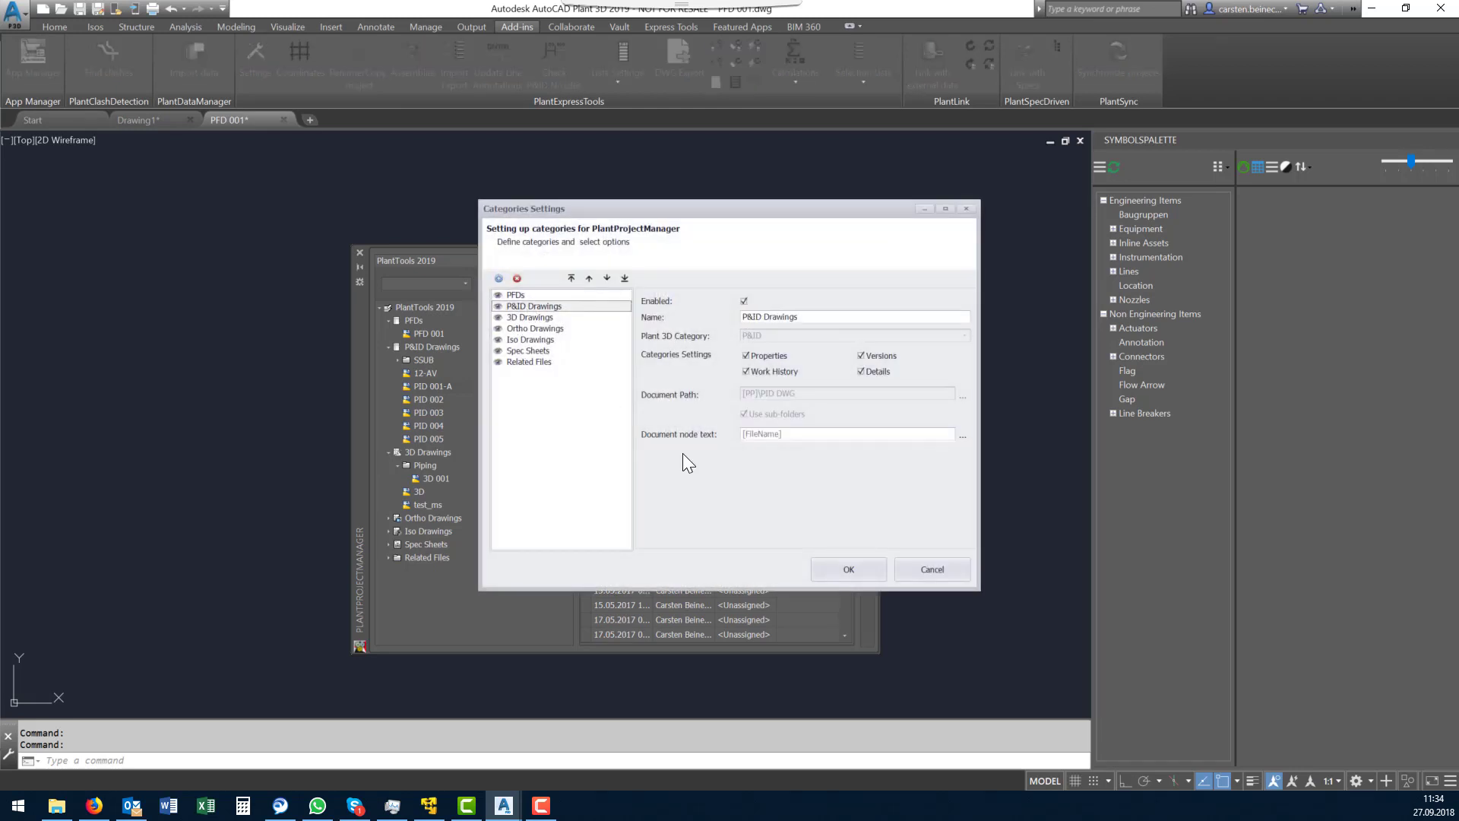
click(783, 371)
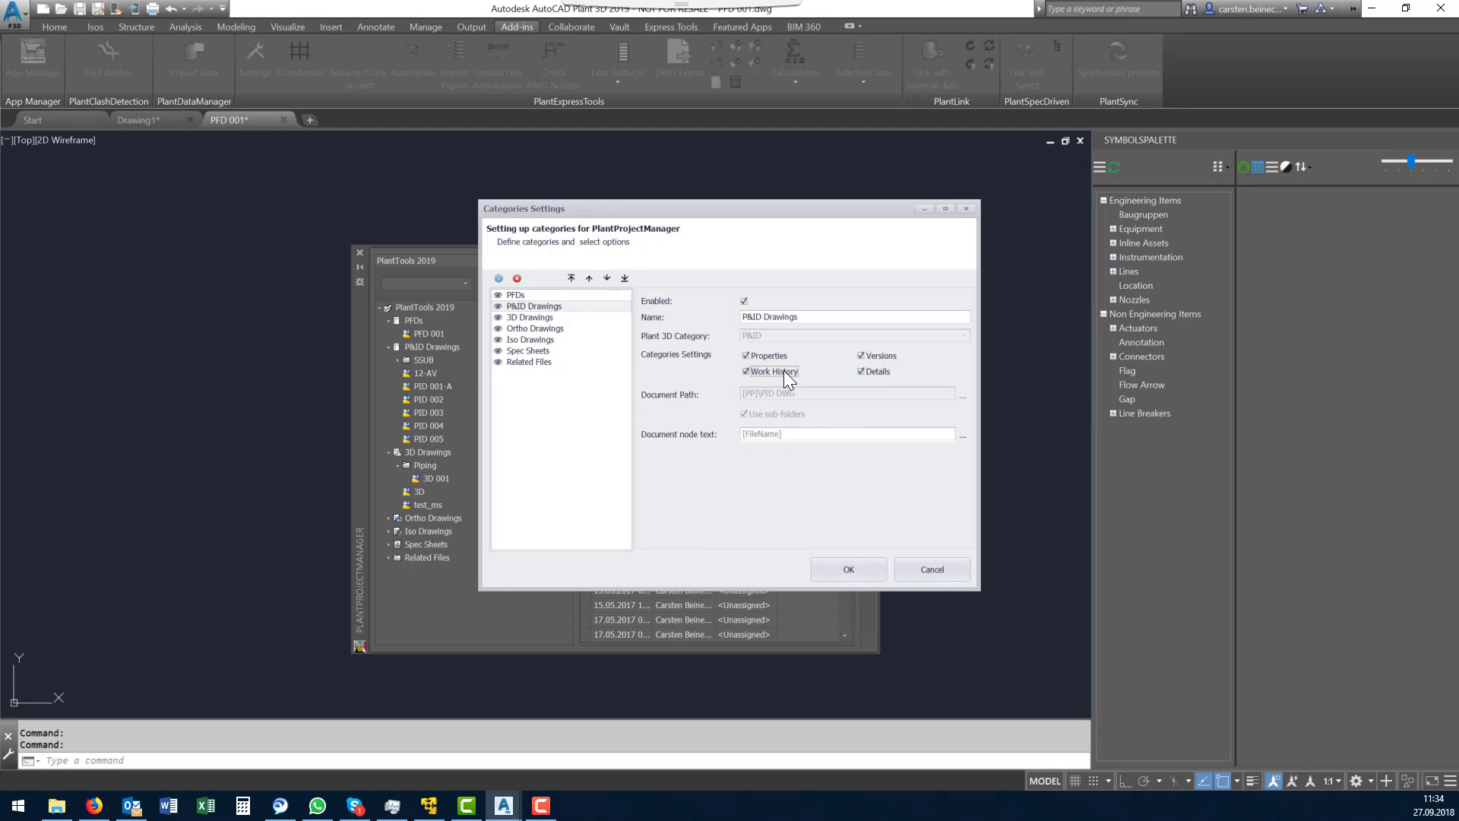
click(860, 356)
- Disable Work History and Versions for the PFDs category, apply the settings and check the information shown for drawing PFD 001
click(516, 295)
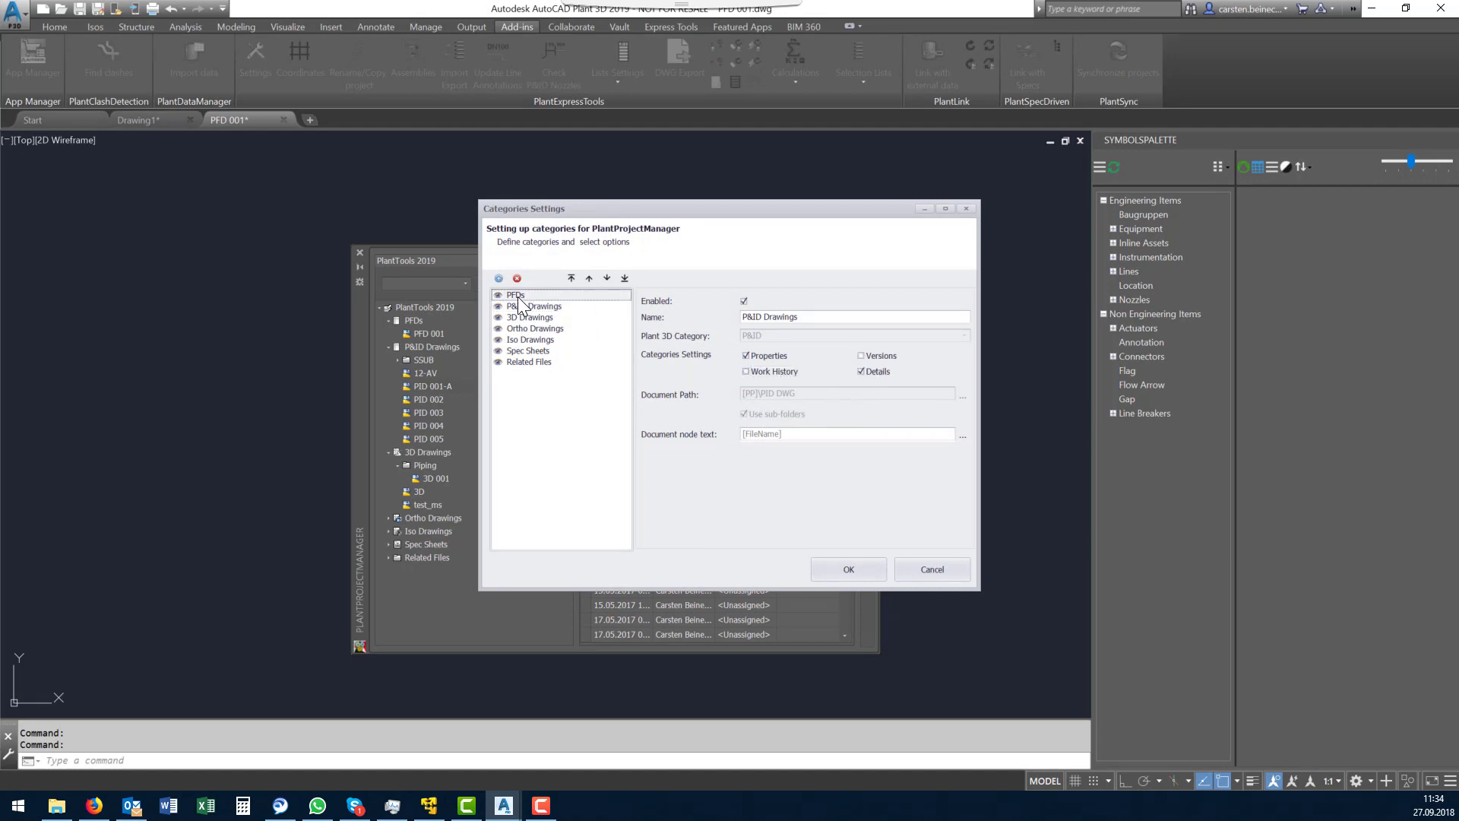
click(748, 370)
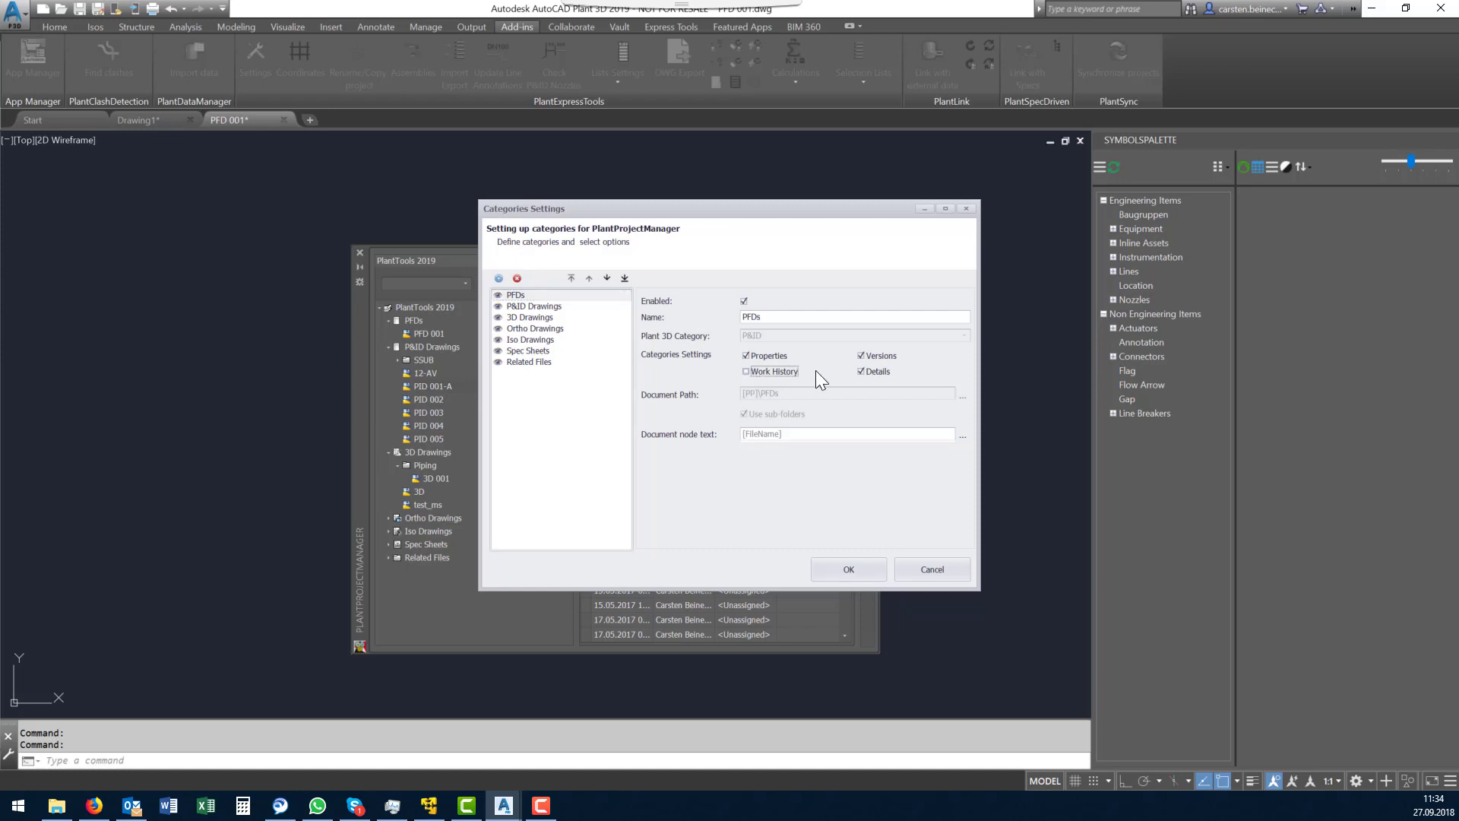
click(860, 355)
click(867, 567)
click(415, 321)
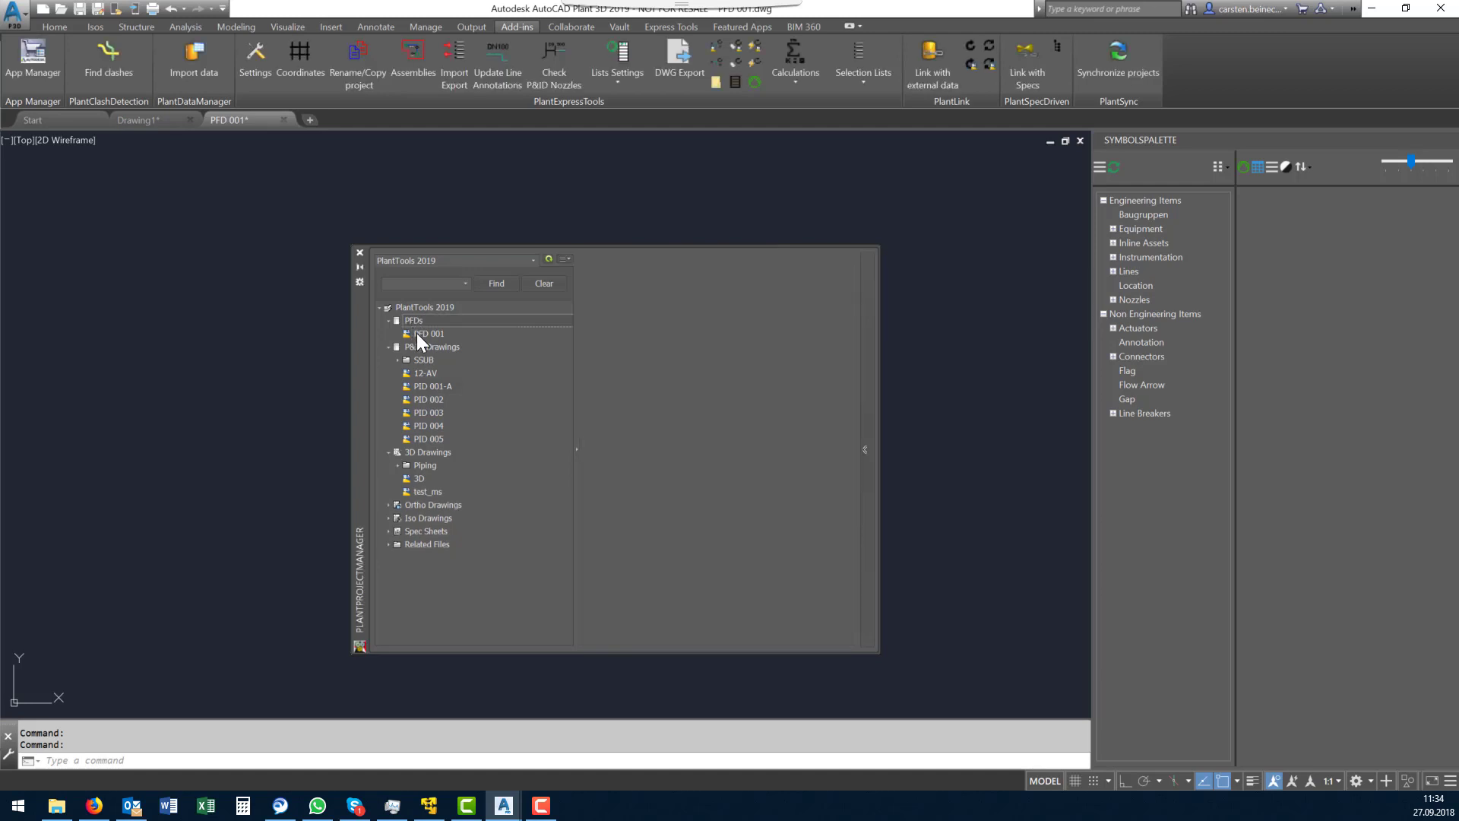
click(417, 333)
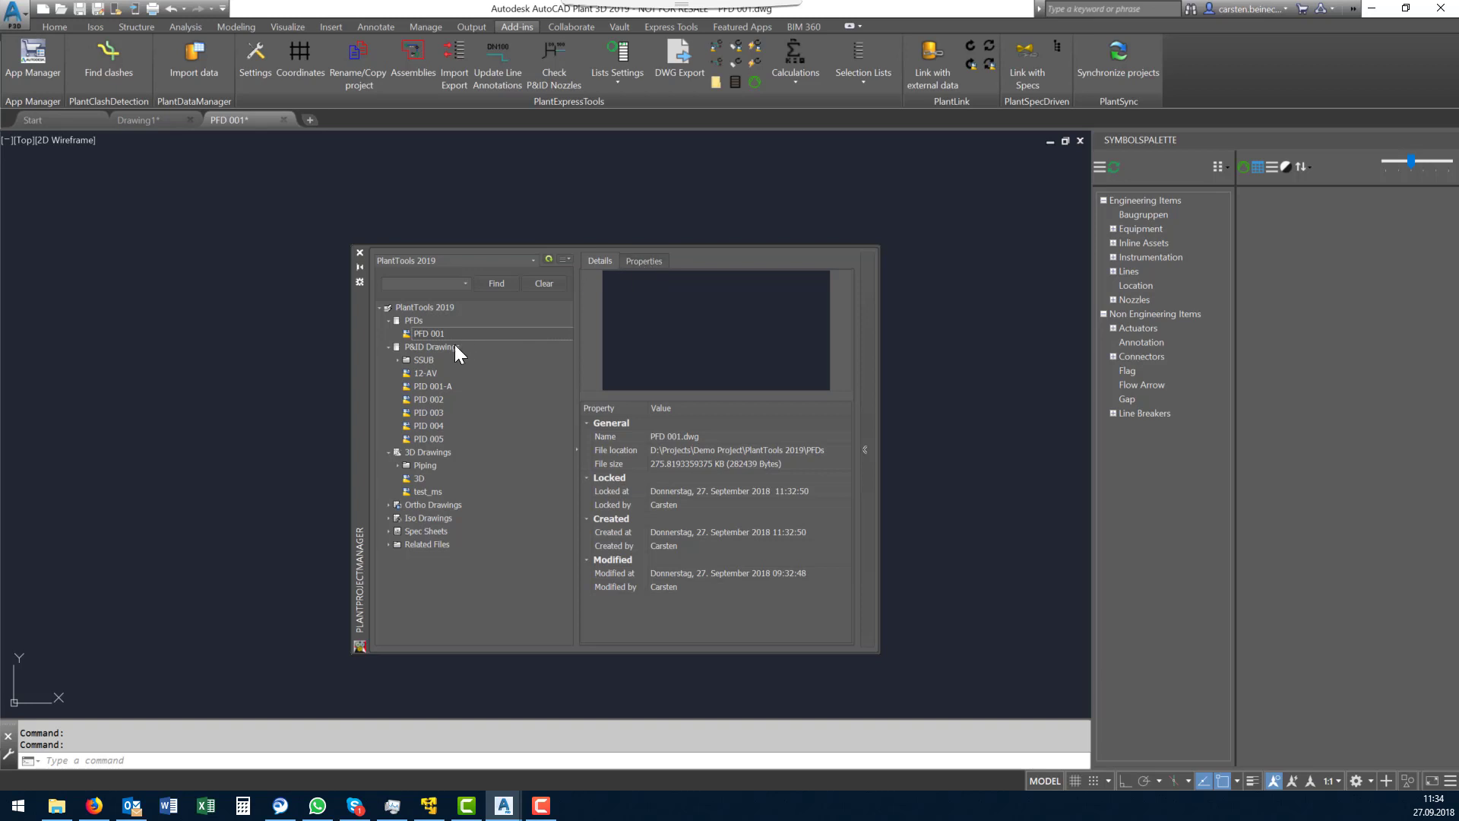